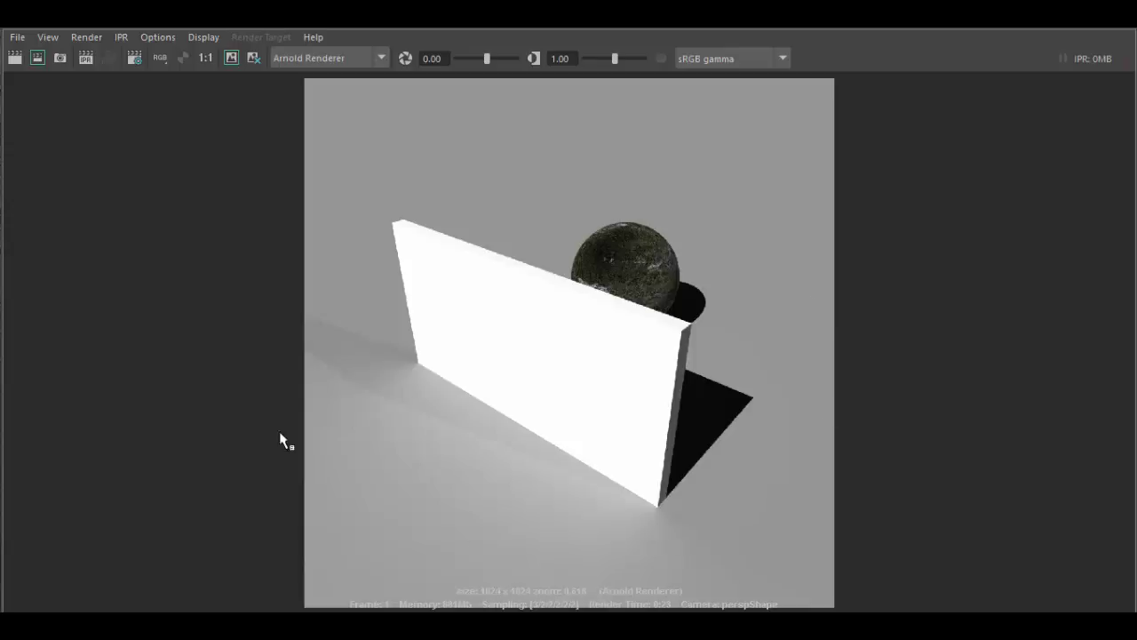
Step: Bring up the Render Settings in a smaller window and examine the common renderable camera and image size settings
{"action": "left_click", "coordinate": [1046, 28]}
{"action": "left_click", "coordinate": [1040, 28]}
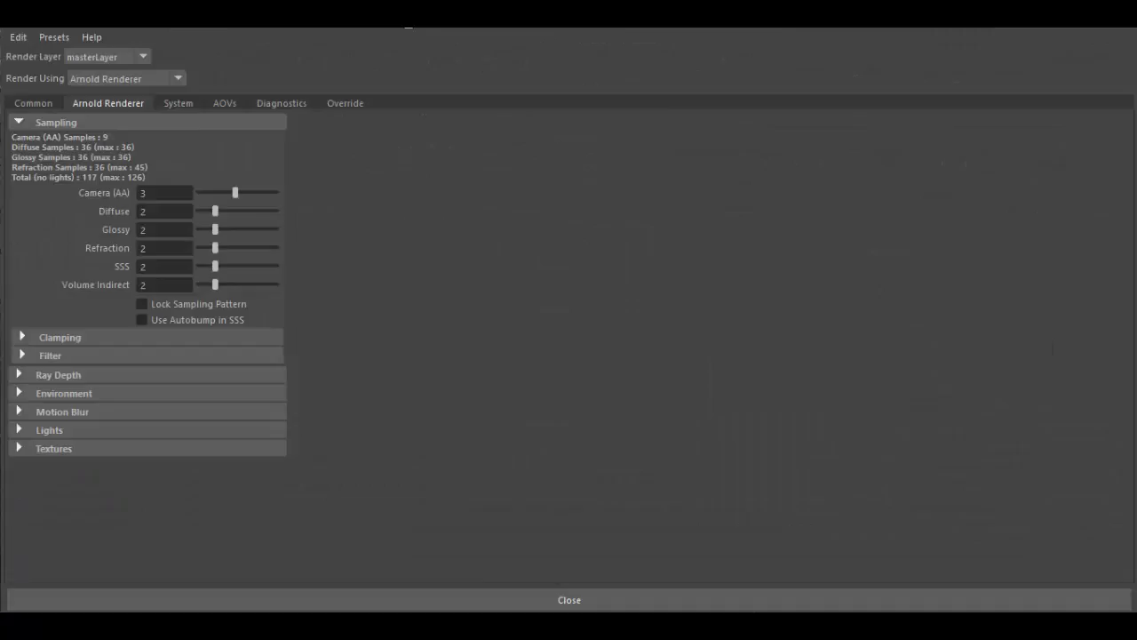
{"action": "left_click_drag", "start_coordinate": [409, 18], "coordinate": [755, 58]}
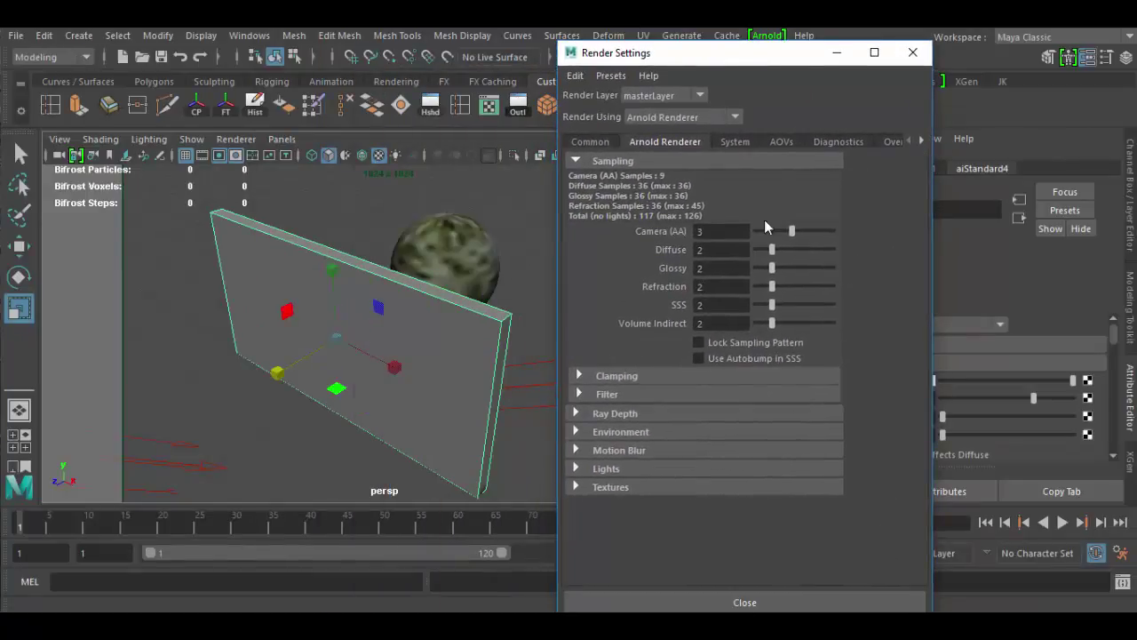
{"action": "left_click", "coordinate": [590, 143]}
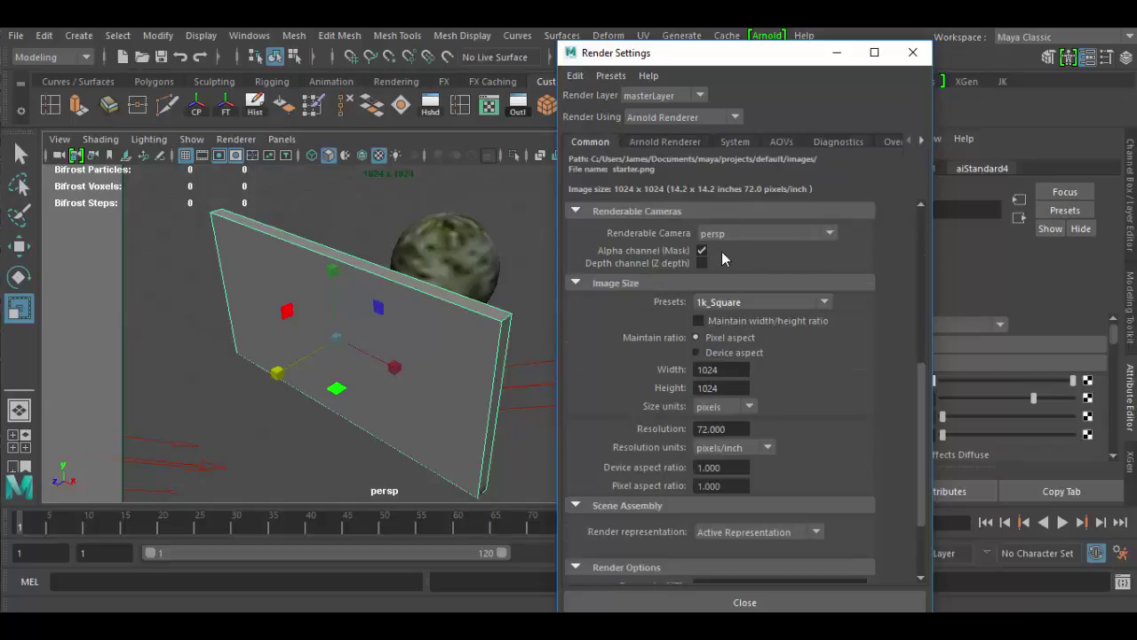
{"action": "scroll", "coordinate": [721, 251], "scroll_direction": "up", "scroll_amount": 5}
{"action": "scroll", "coordinate": [740, 442], "scroll_direction": "down", "scroll_amount": 3}
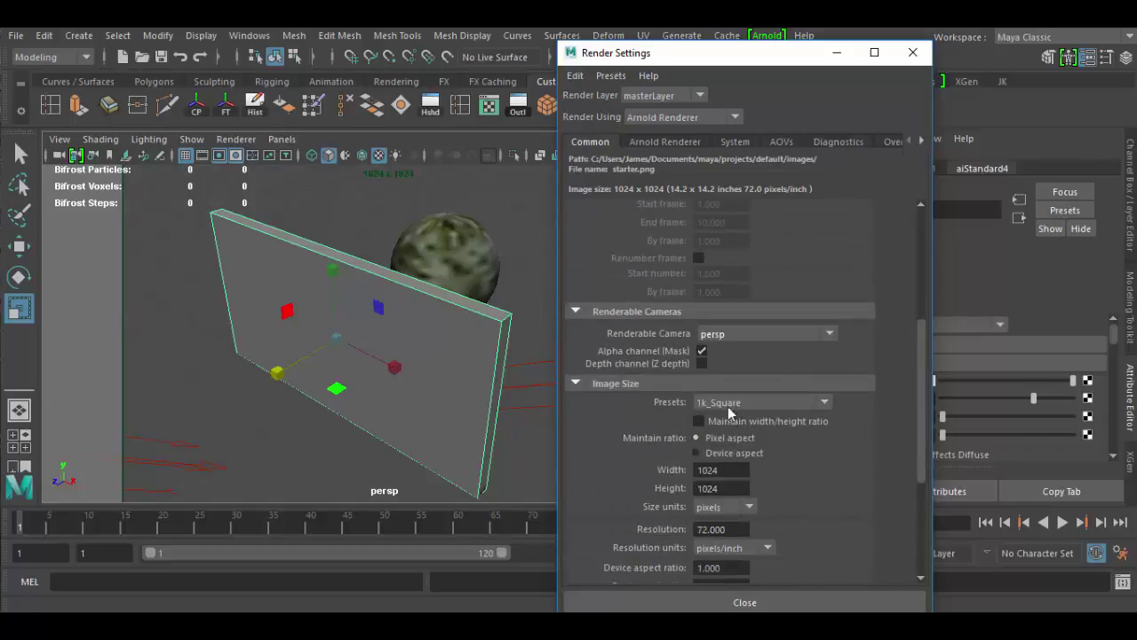
{"action": "scroll", "coordinate": [711, 329], "scroll_direction": "up", "scroll_amount": 5}
Step: Examine the Arnold sampling values, including Refraction, and the system settings, and minimize the Render Settings
{"action": "left_click", "coordinate": [672, 140]}
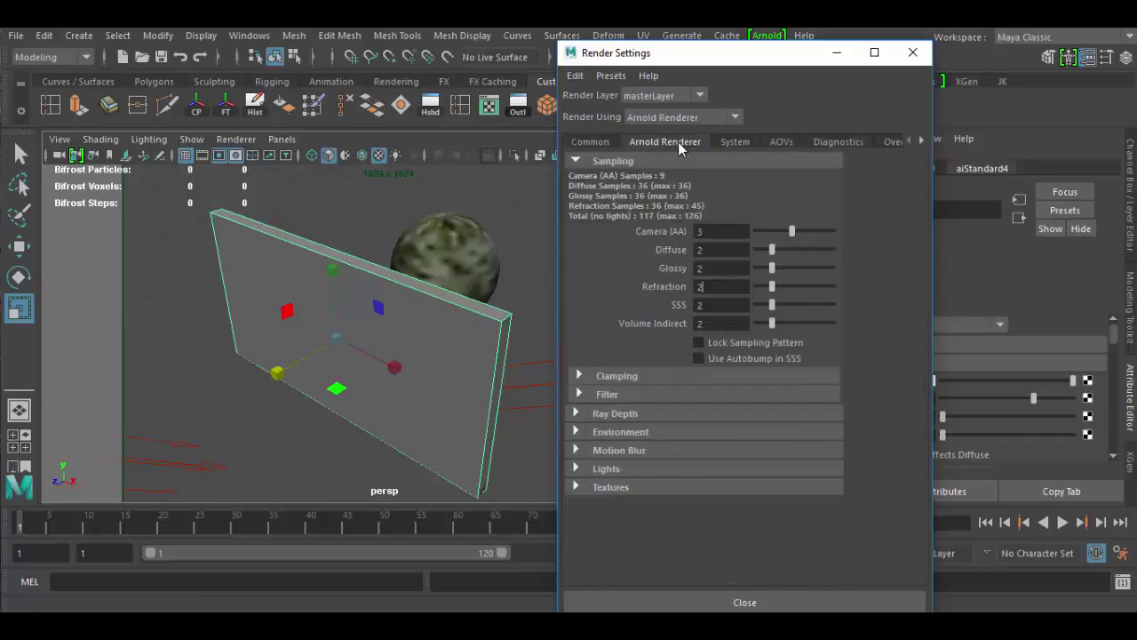
{"action": "left_click", "coordinate": [745, 142]}
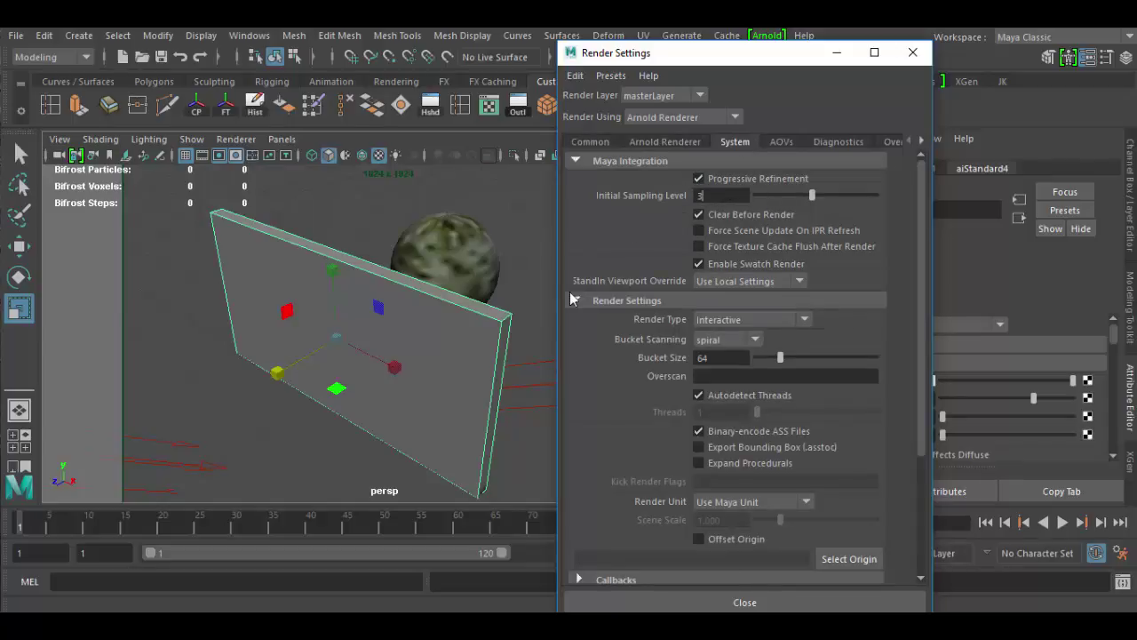
{"action": "left_click", "coordinate": [653, 144]}
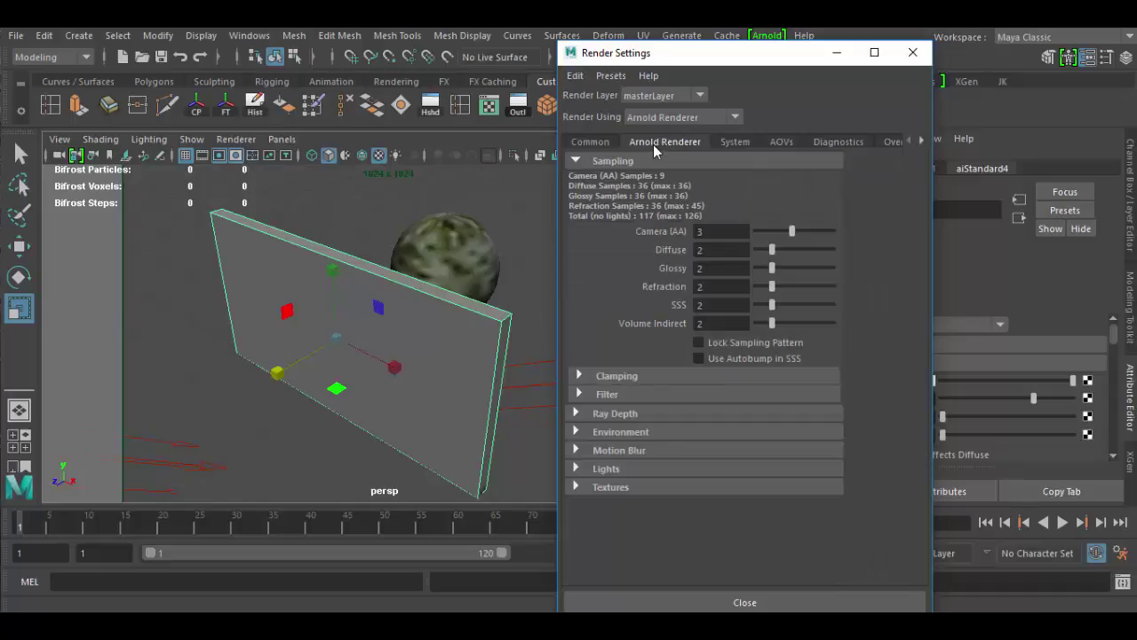
{"action": "left_click", "coordinate": [716, 286]}
{"action": "double_click", "coordinate": [719, 288]}
{"action": "key", "text": "Return"}
{"action": "left_click", "coordinate": [834, 53]}
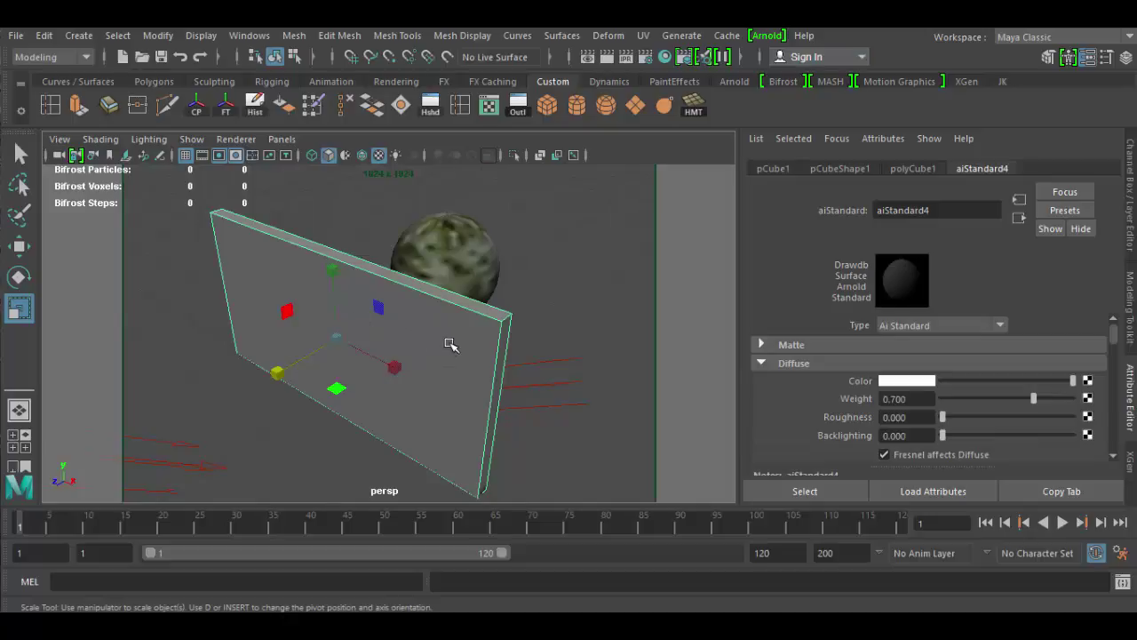
Step: Open the Hypershade and create a new Arnold aiStandard shader
{"action": "left_click", "coordinate": [257, 39]}
{"action": "mouse_move", "coordinate": [275, 128]}
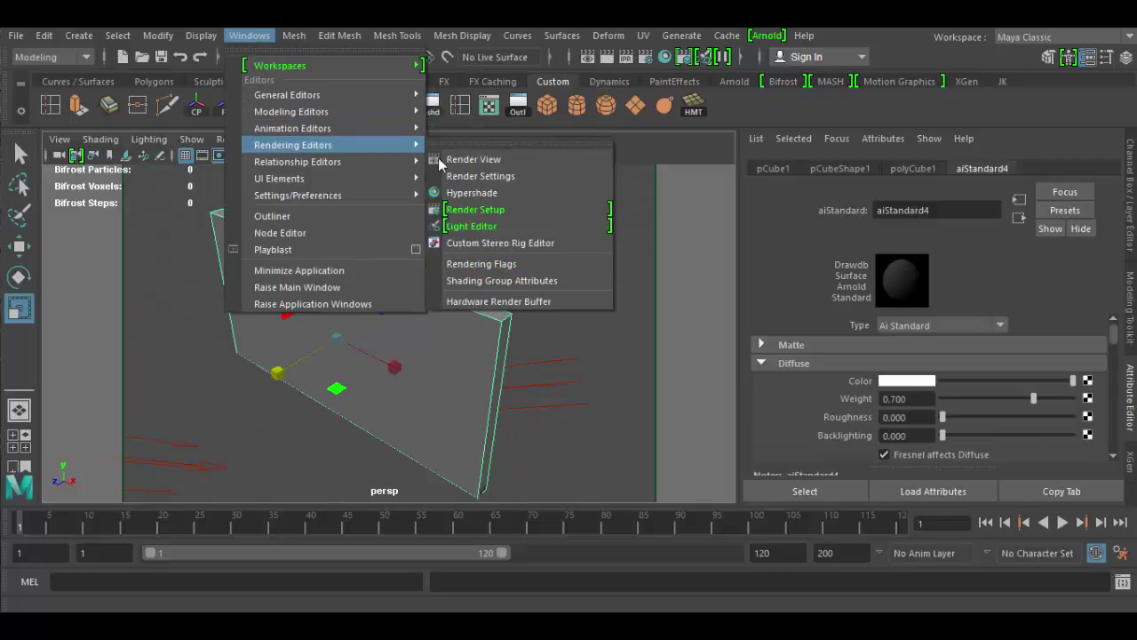
{"action": "left_click", "coordinate": [470, 193]}
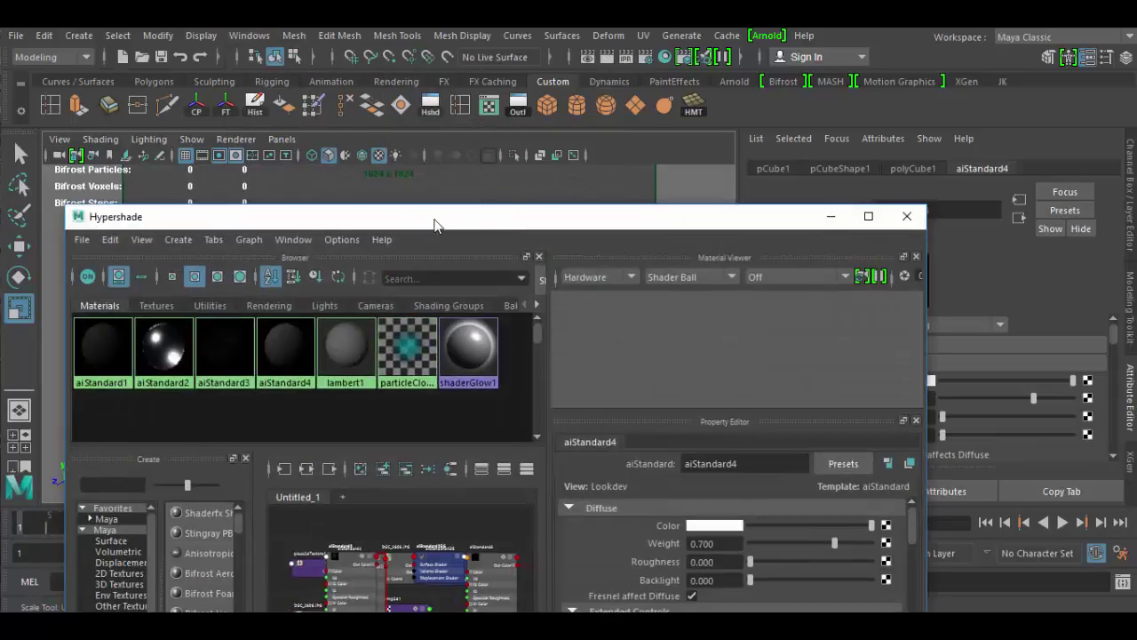
{"action": "left_click_drag", "start_coordinate": [436, 223], "coordinate": [634, 271]}
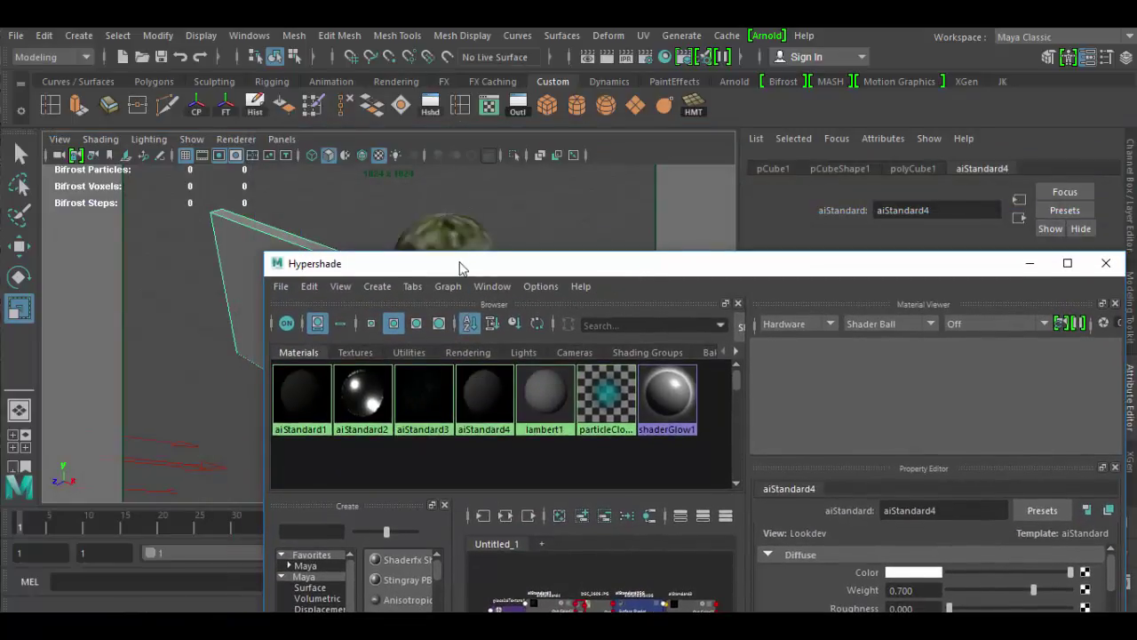
{"action": "left_click_drag", "start_coordinate": [462, 266], "coordinate": [500, 64]}
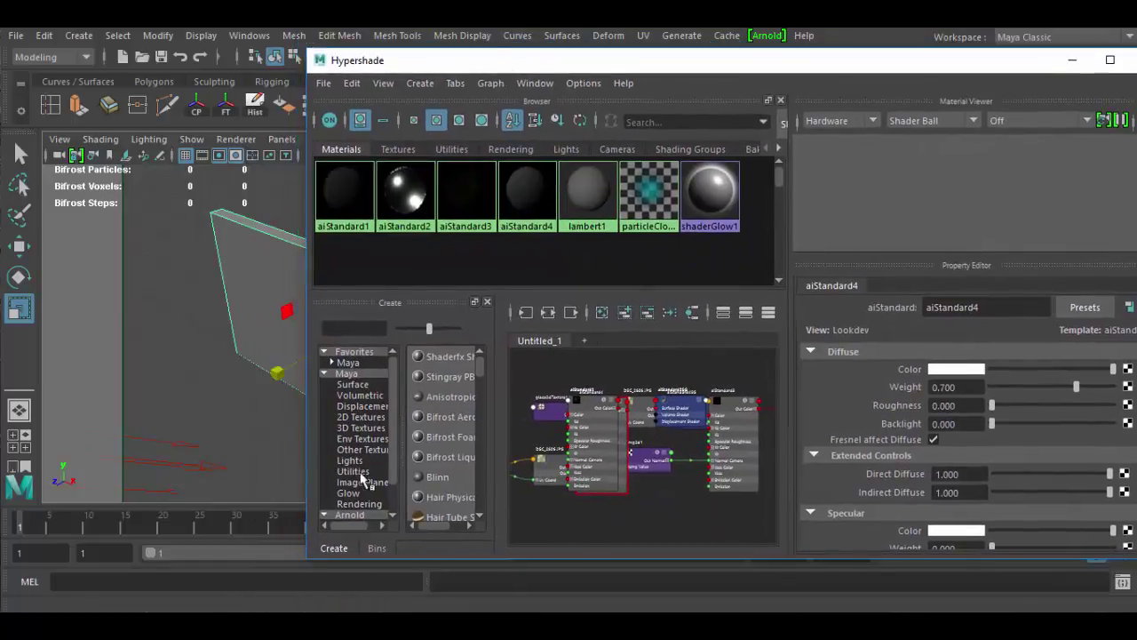
{"action": "left_click", "coordinate": [350, 514]}
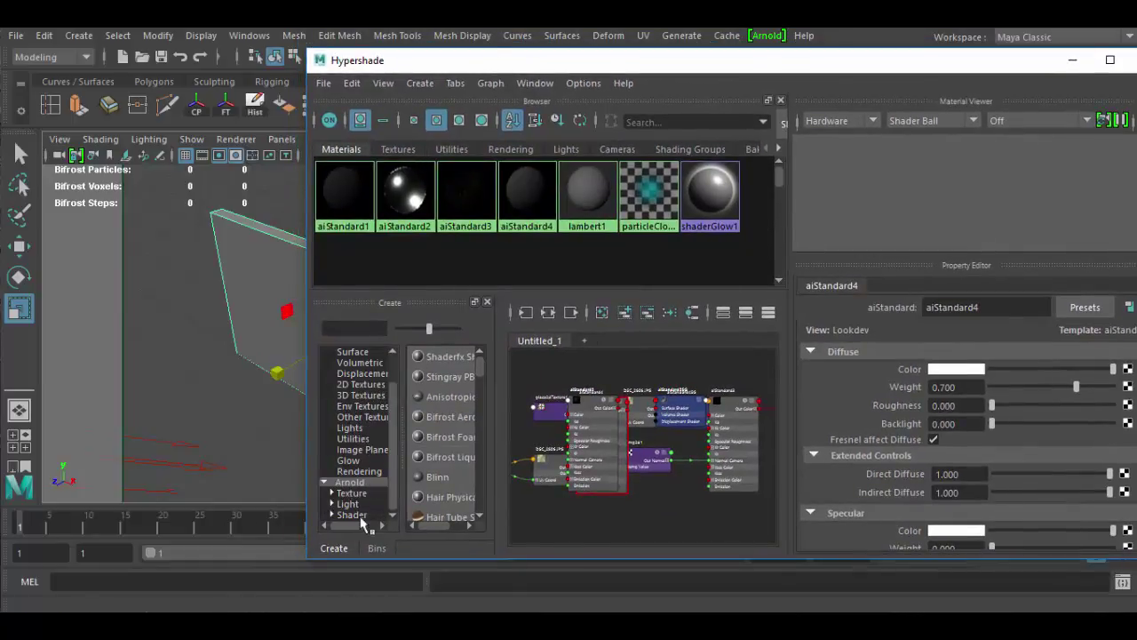
{"action": "left_click", "coordinate": [357, 516]}
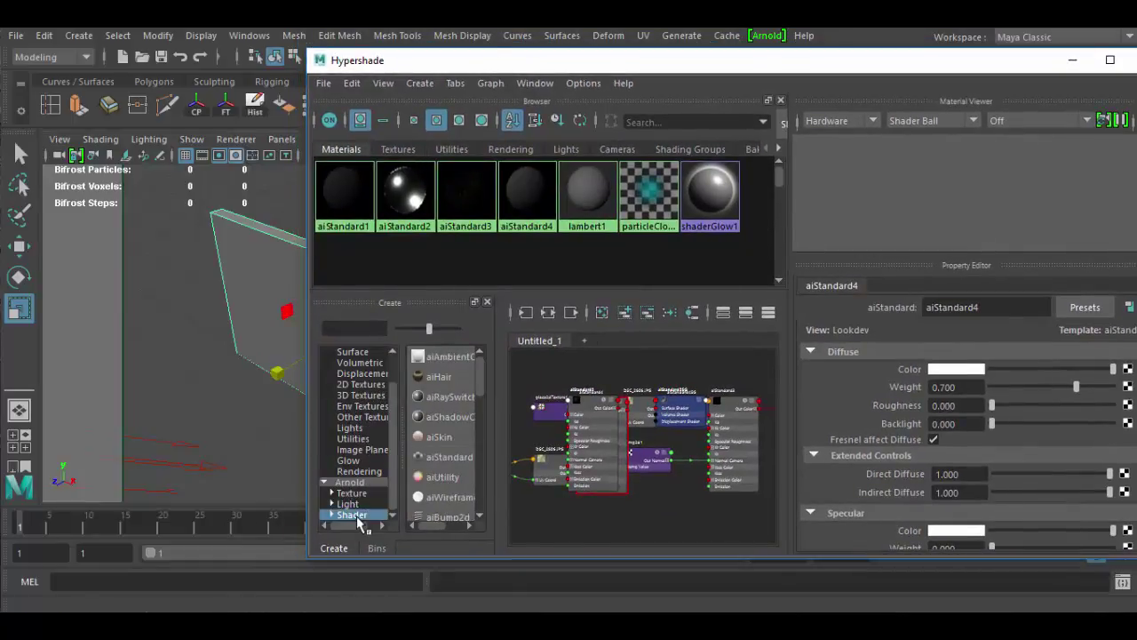
{"action": "left_click", "coordinate": [450, 464]}
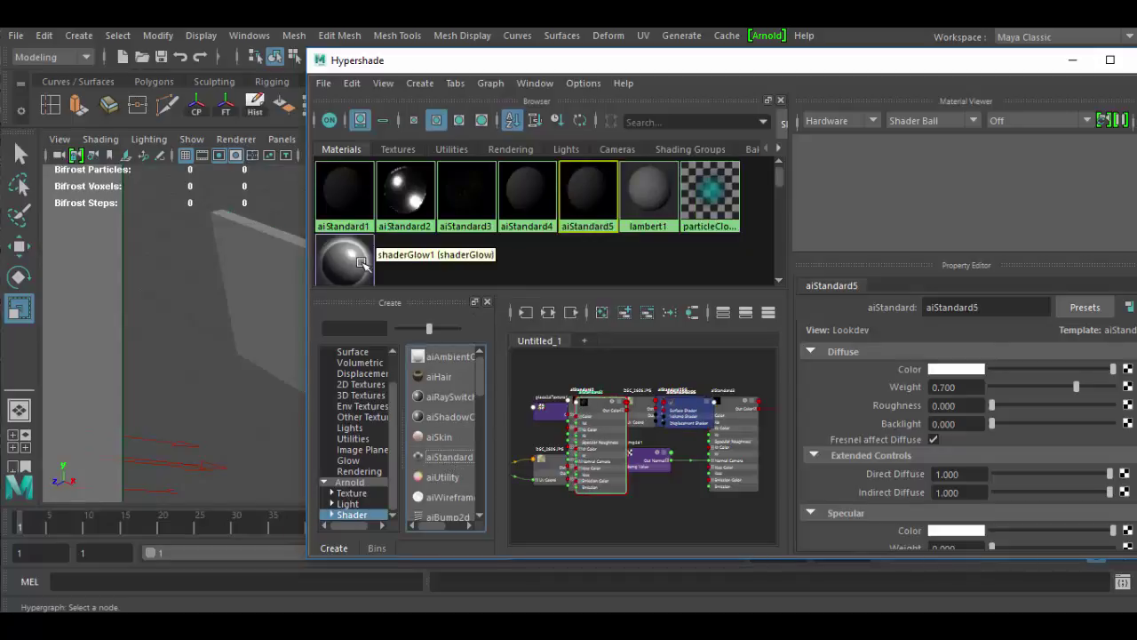
Step: Select the upright panel, view the new aiStandard shader's material assignment options, and close the Hypershade
{"action": "left_click_drag", "start_coordinate": [596, 66], "coordinate": [675, 92]}
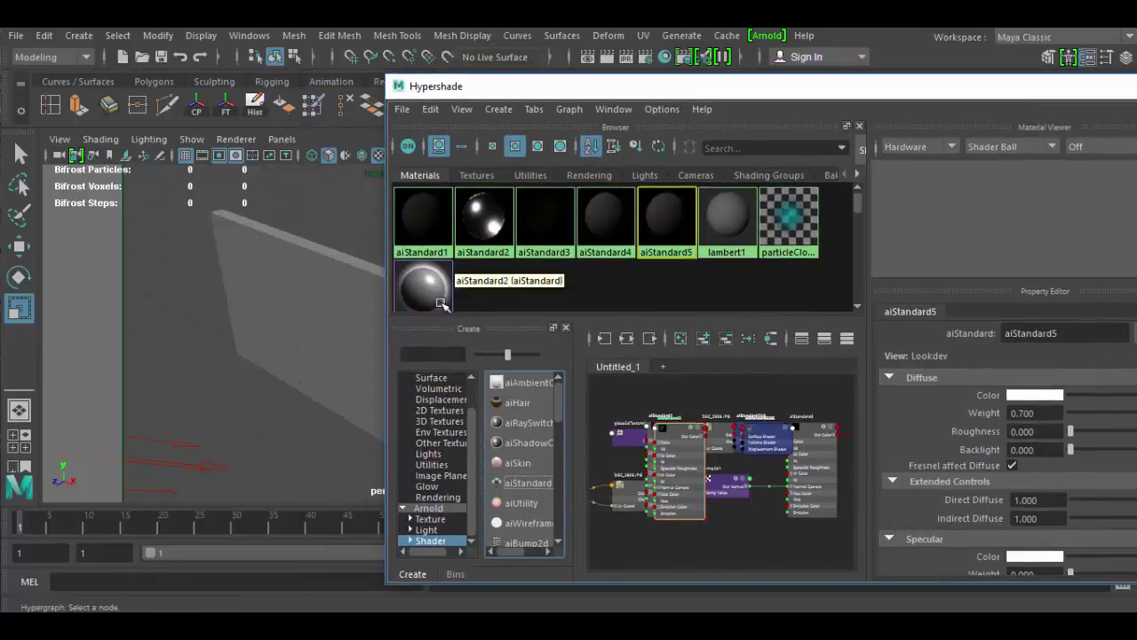
{"action": "left_click", "coordinate": [322, 307]}
{"action": "middle_click_drag", "start_coordinate": [604, 218], "coordinate": [692, 237]}
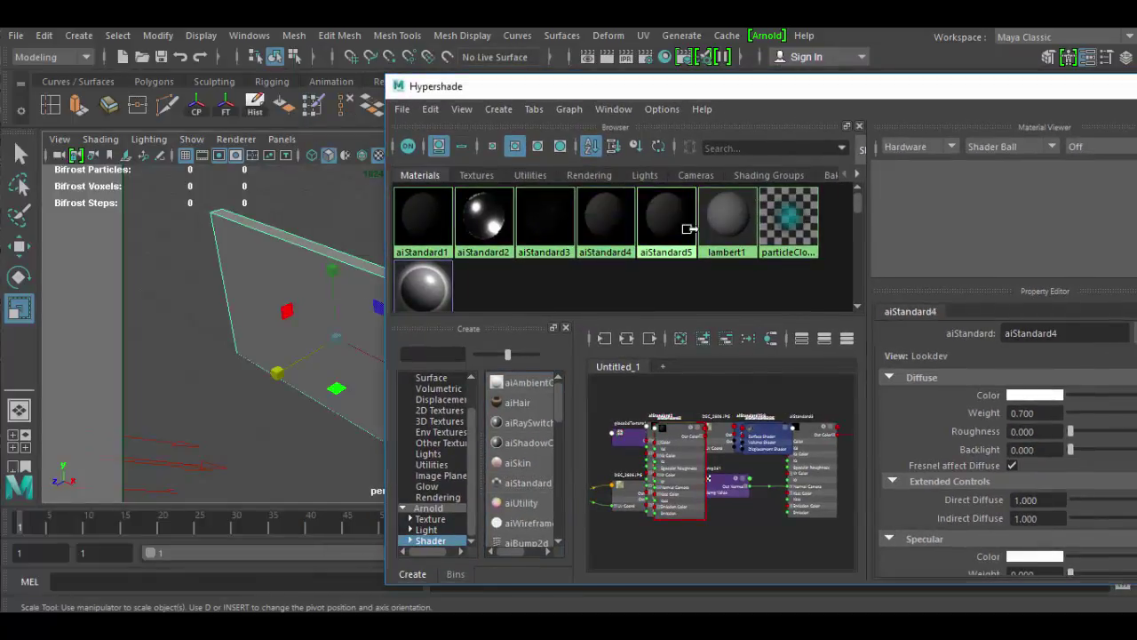
{"action": "key", "text": "Escape"}
{"action": "right_click", "coordinate": [673, 230]}
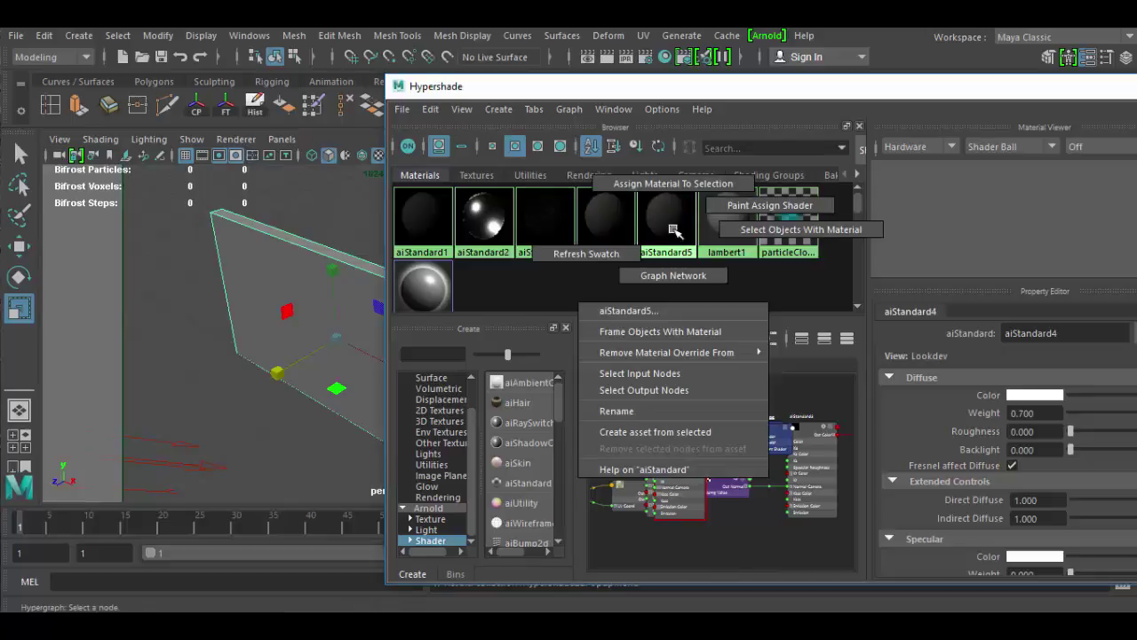
{"action": "left_click", "coordinate": [586, 254]}
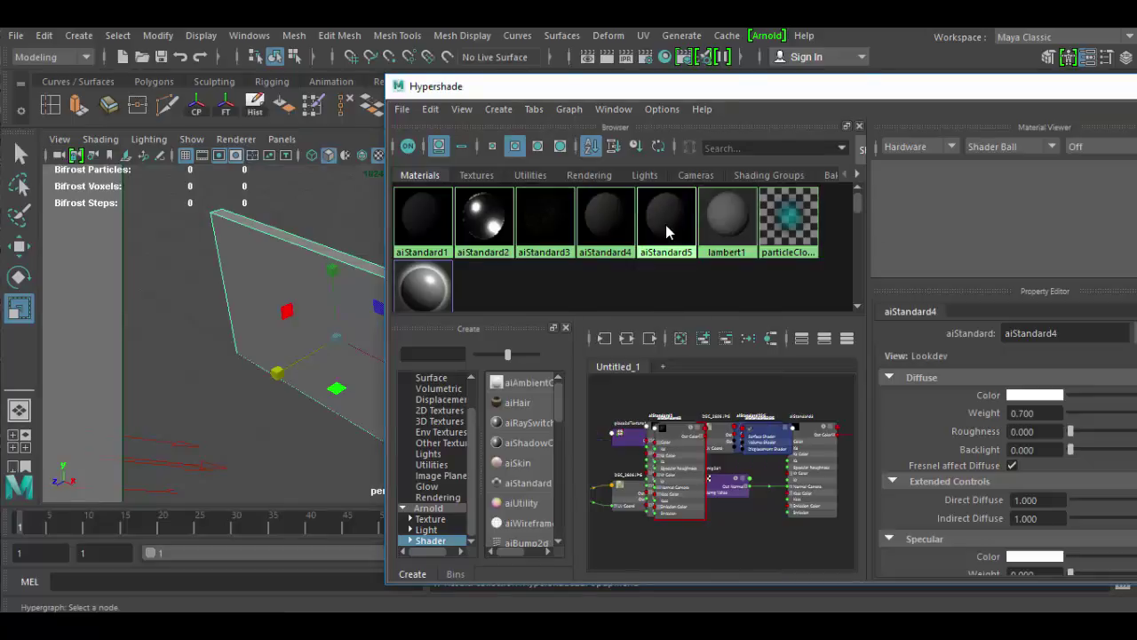
{"action": "left_click", "coordinate": [589, 229]}
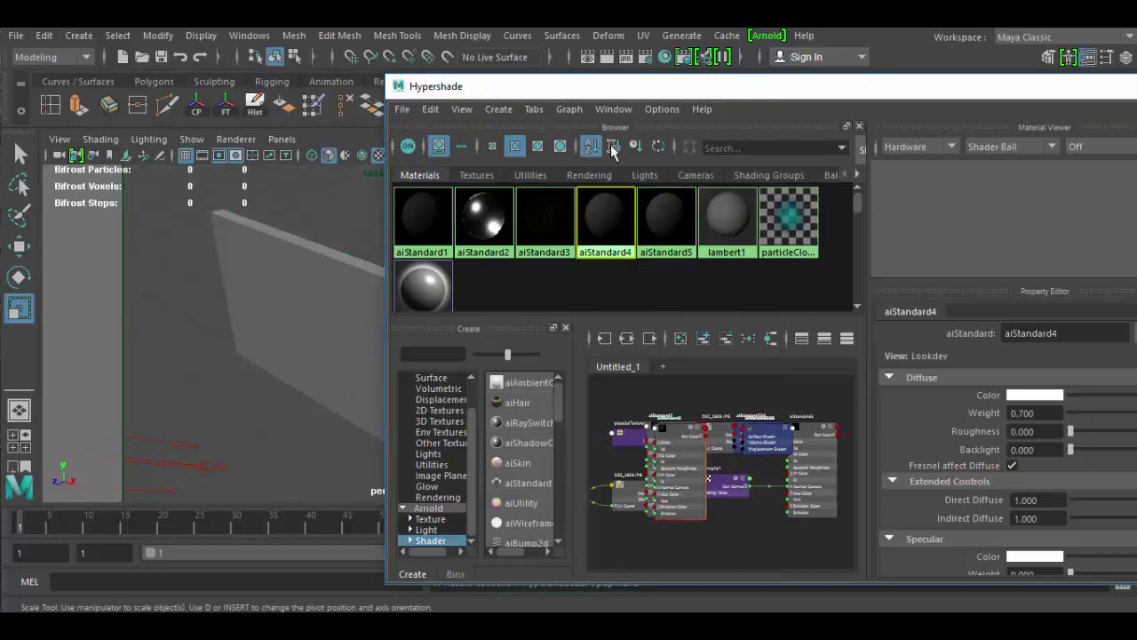
{"action": "left_click_drag", "start_coordinate": [762, 98], "coordinate": [533, 162]}
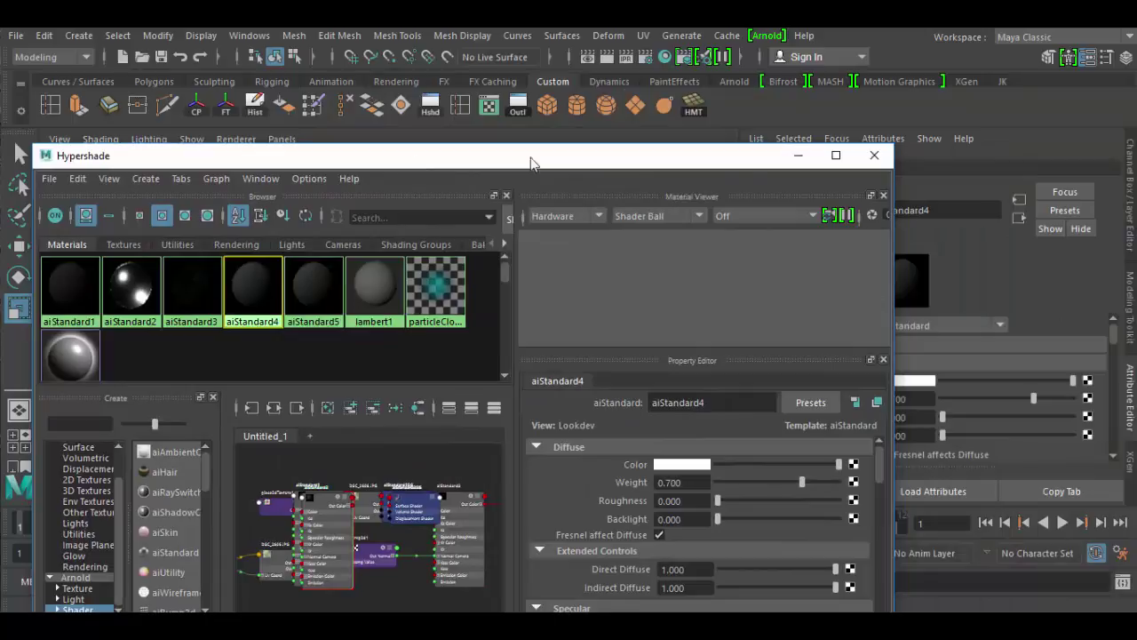
{"action": "left_click", "coordinate": [873, 156]}
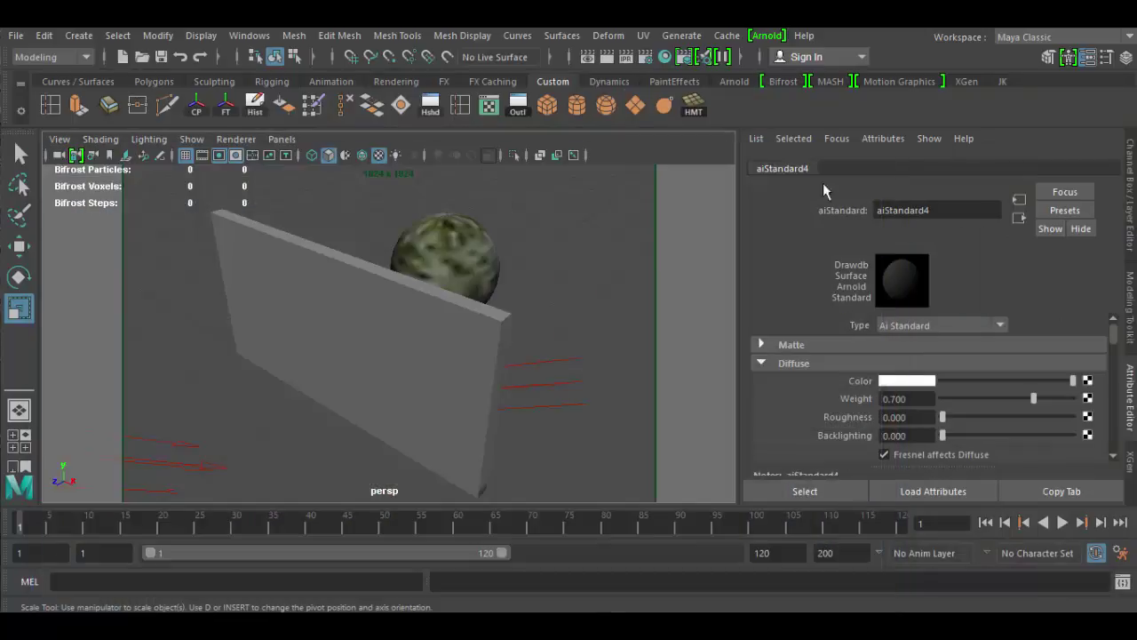
Step: Select the upright panel and look through its shape and polyCube attributes in the Attribute Editor
{"action": "left_click", "coordinate": [428, 320]}
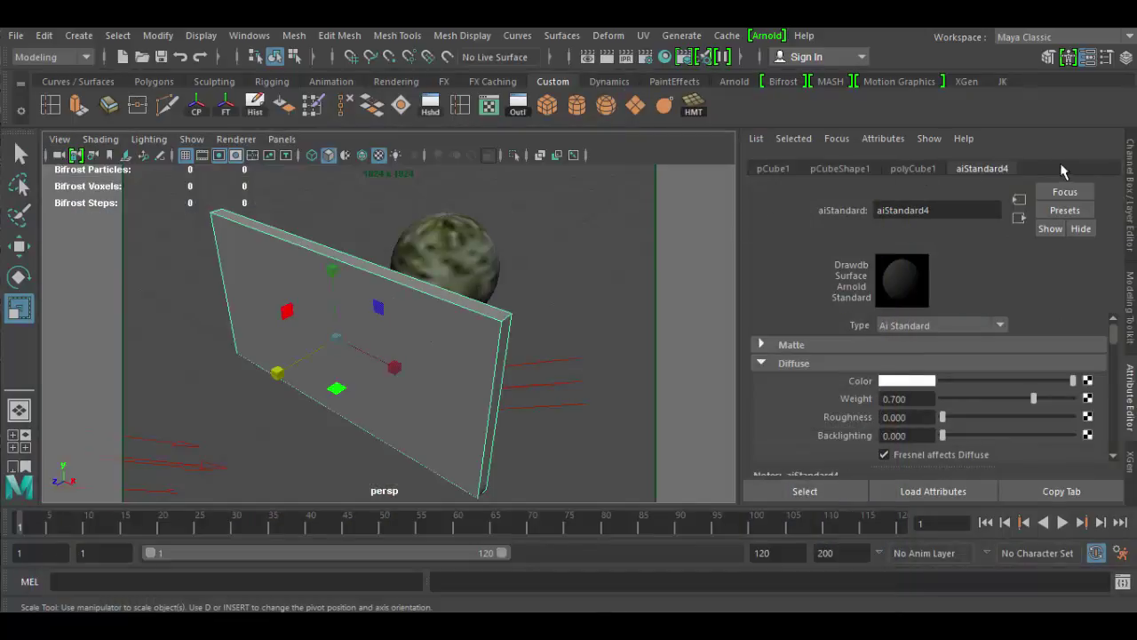
{"action": "left_click", "coordinate": [1133, 382]}
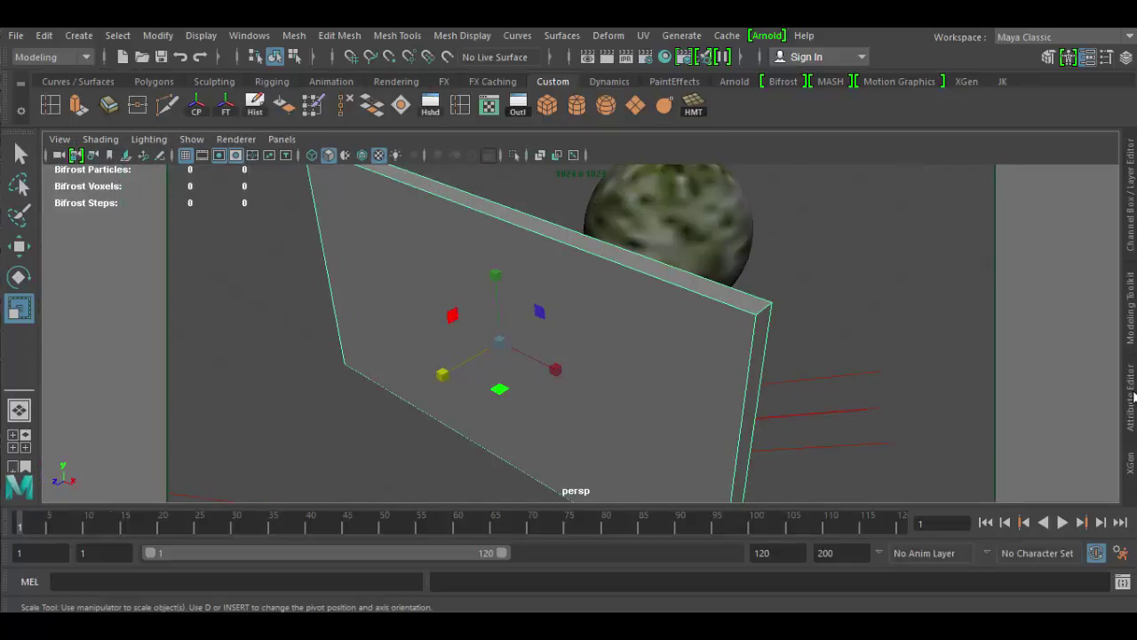
{"action": "left_click", "coordinate": [1131, 400]}
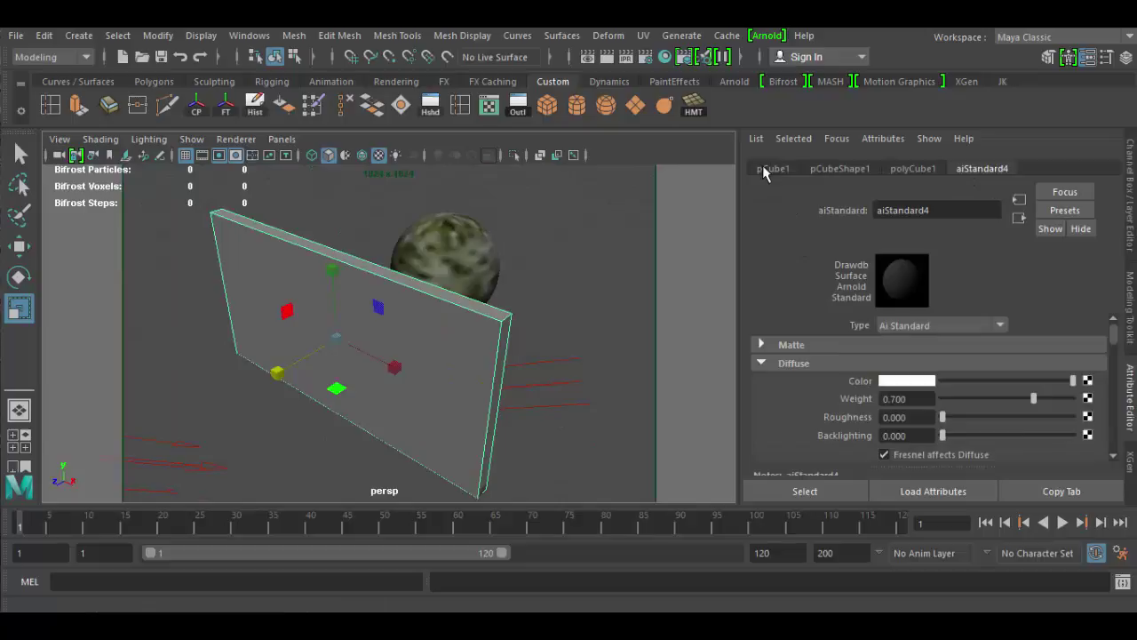
{"action": "left_click", "coordinate": [840, 169]}
{"action": "left_click", "coordinate": [915, 169]}
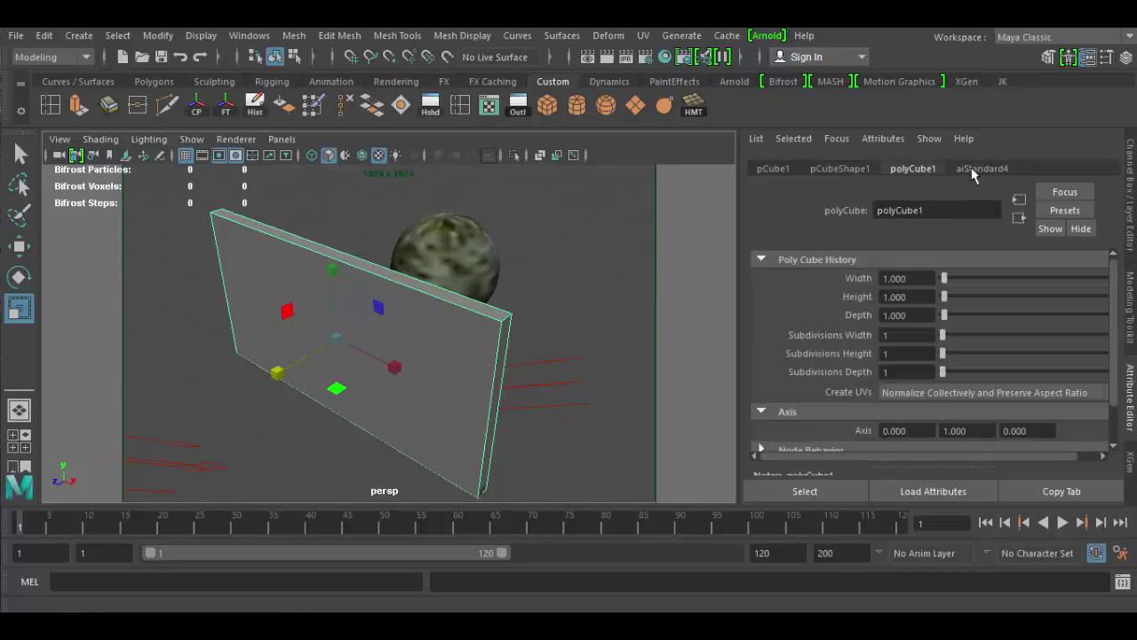
Step: Set the diffuse weight of the panel's aiStandard4 shader to 0
{"action": "left_click", "coordinate": [972, 170]}
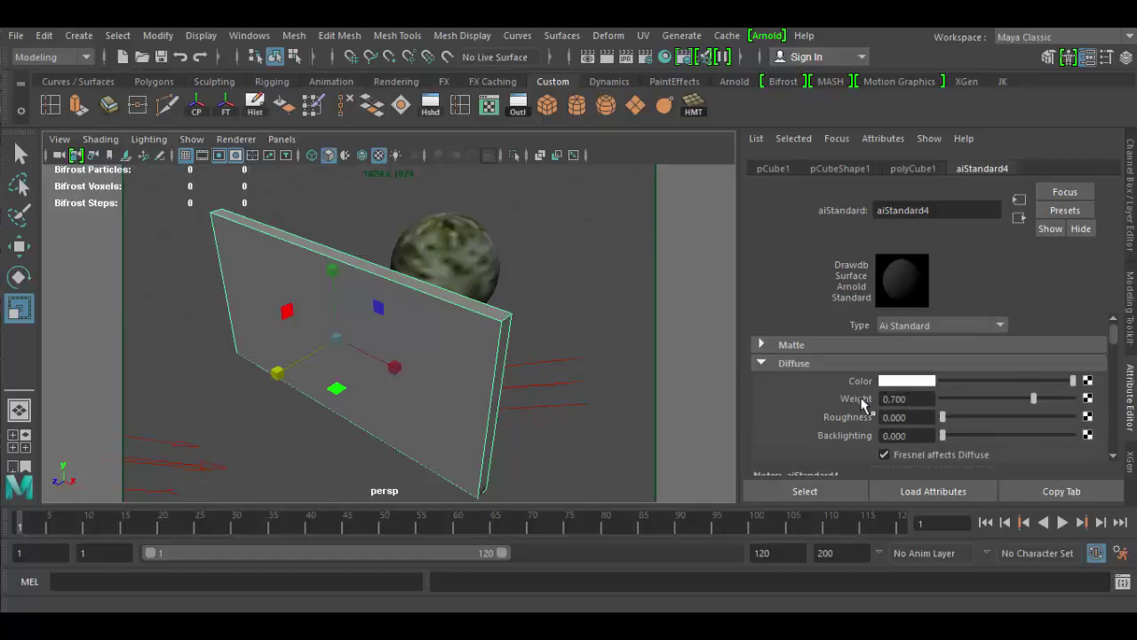
{"action": "left_click", "coordinate": [901, 399]}
{"action": "left_click_drag", "start_coordinate": [1035, 399], "coordinate": [910, 397]}
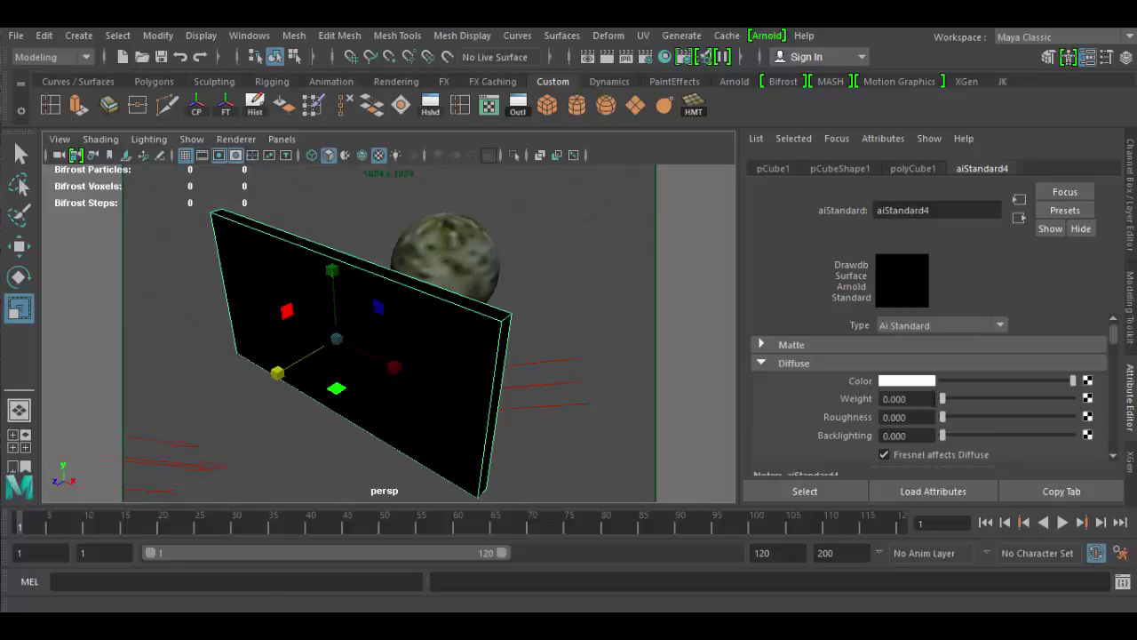
Step: Set the specular weight of the panel's aiStandard4 shader to 1
{"action": "scroll", "coordinate": [913, 411], "scroll_direction": "down", "scroll_amount": 5}
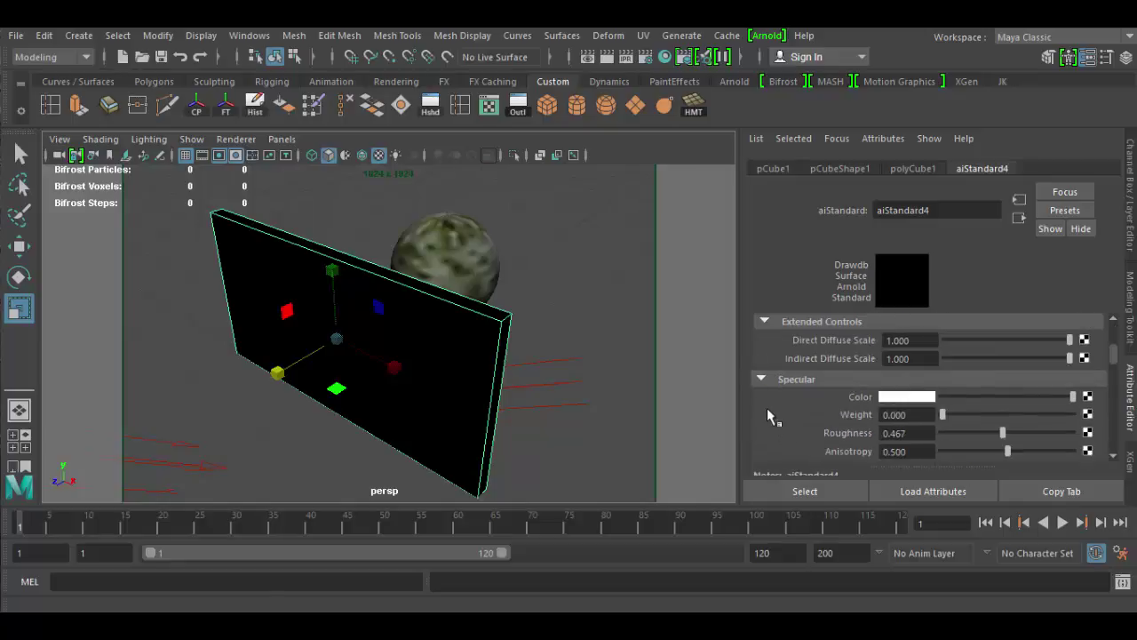
{"action": "scroll", "coordinate": [766, 382], "scroll_direction": "down", "scroll_amount": 2}
{"action": "left_click", "coordinate": [761, 328]}
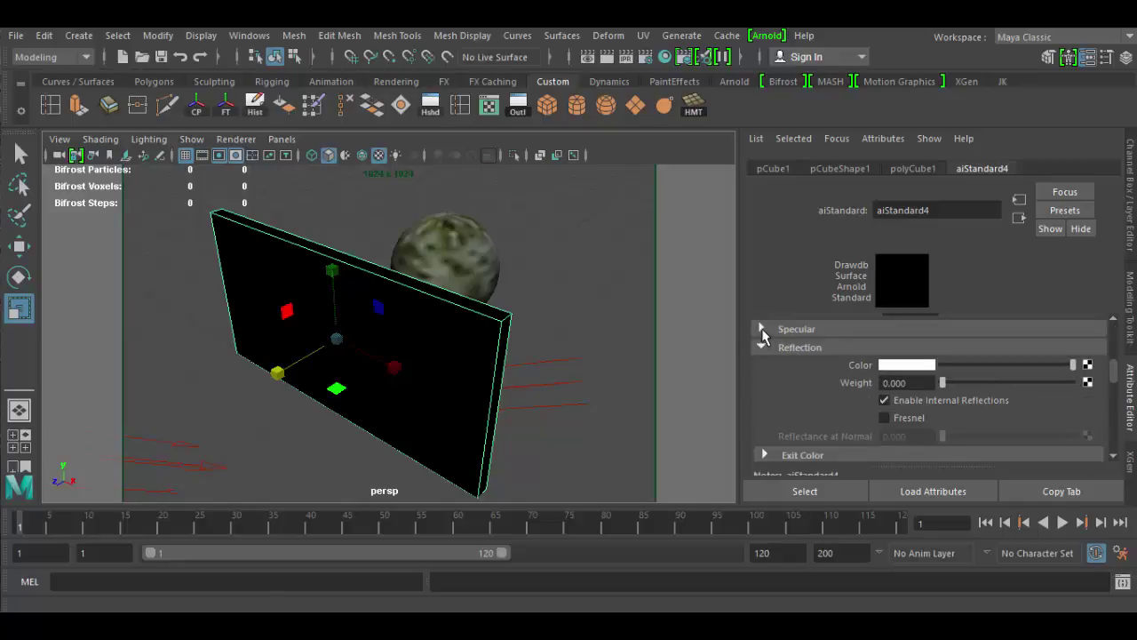
{"action": "left_click", "coordinate": [761, 328]}
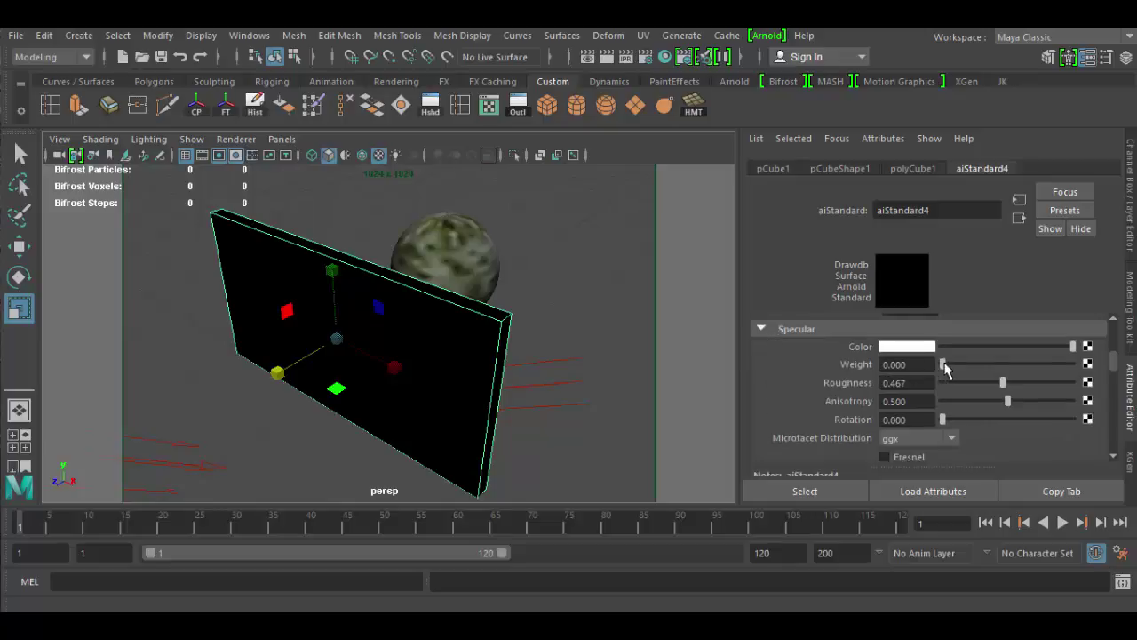
{"action": "left_click_drag", "start_coordinate": [944, 363], "coordinate": [1075, 364]}
Step: Raise the reflection weight of the panel's aiStandard4 shader slightly
{"action": "scroll", "coordinate": [817, 385], "scroll_direction": "down", "scroll_amount": 10}
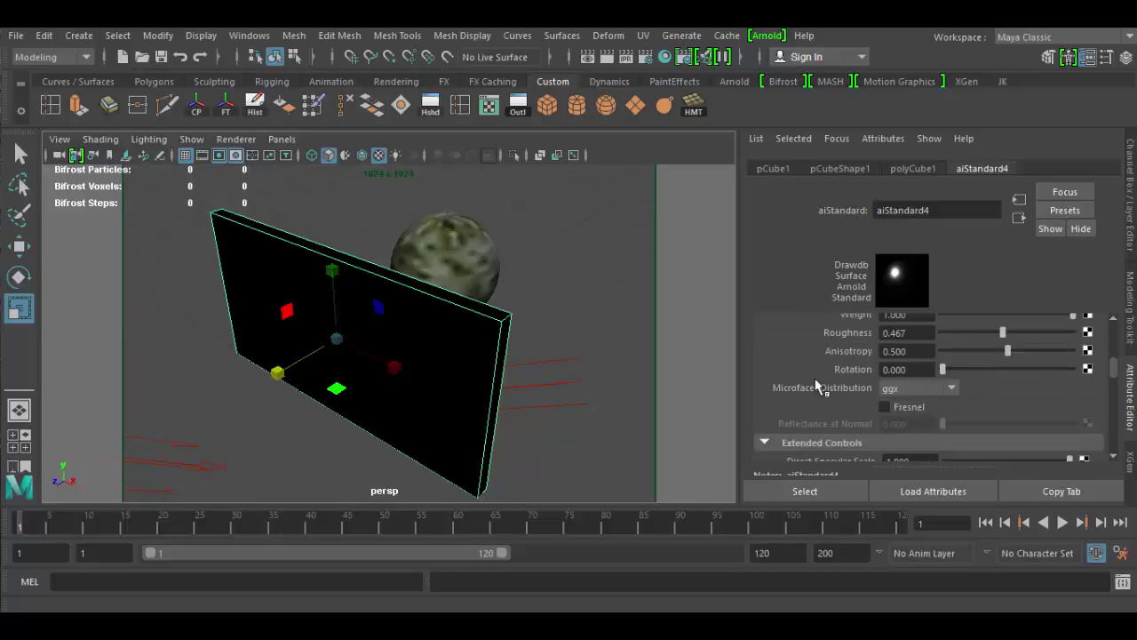
{"action": "scroll", "coordinate": [813, 385], "scroll_direction": "up", "scroll_amount": 1}
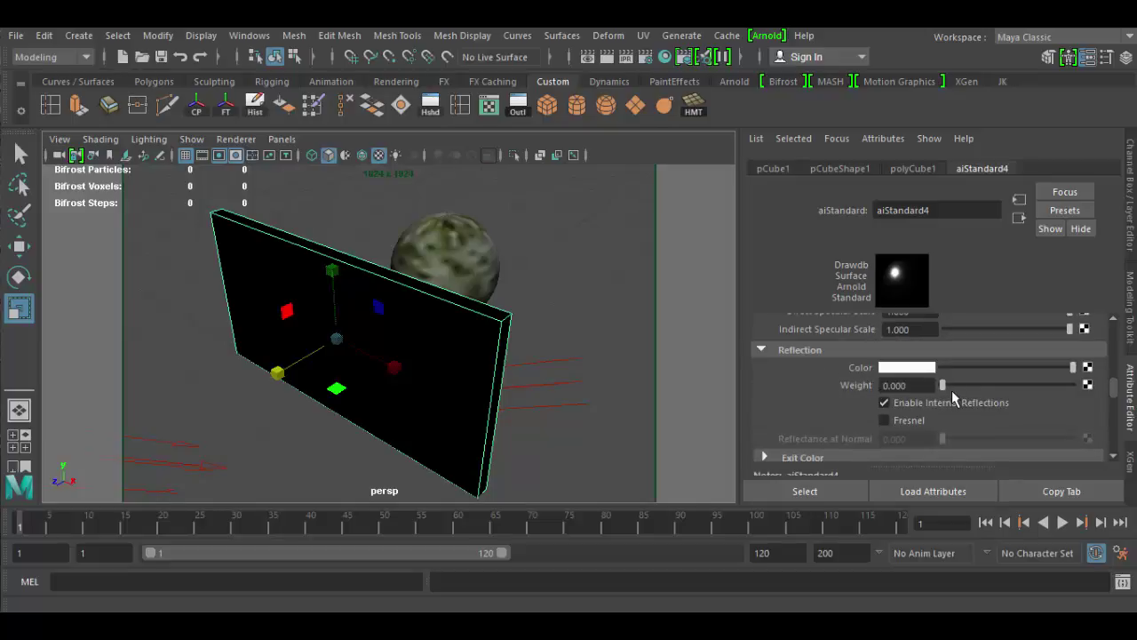
{"action": "mouse_move", "coordinate": [942, 385]}
{"action": "left_mouse_down"}
{"action": "mouse_move", "coordinate": [973, 388]}
{"action": "mouse_move", "coordinate": [952, 388]}
{"action": "left_mouse_up"}
Step: Set the refraction weight of the panel's aiStandard4 shader to 1
{"action": "scroll", "coordinate": [840, 393], "scroll_direction": "down", "scroll_amount": 4}
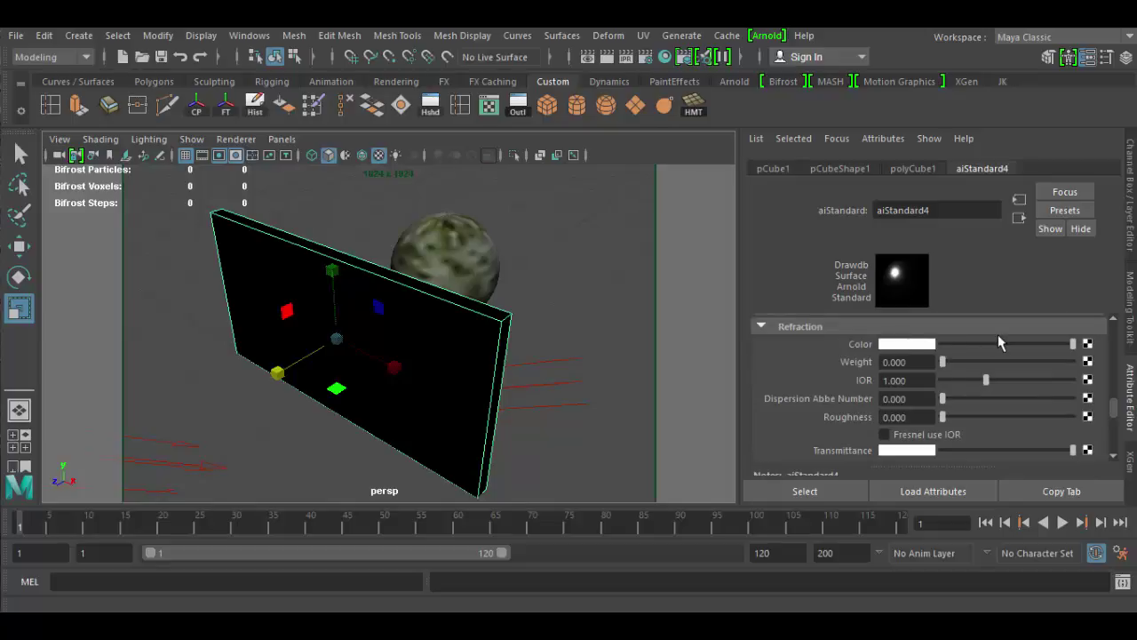
{"action": "left_click", "coordinate": [945, 362]}
{"action": "left_click_drag", "start_coordinate": [944, 362], "coordinate": [1106, 371]}
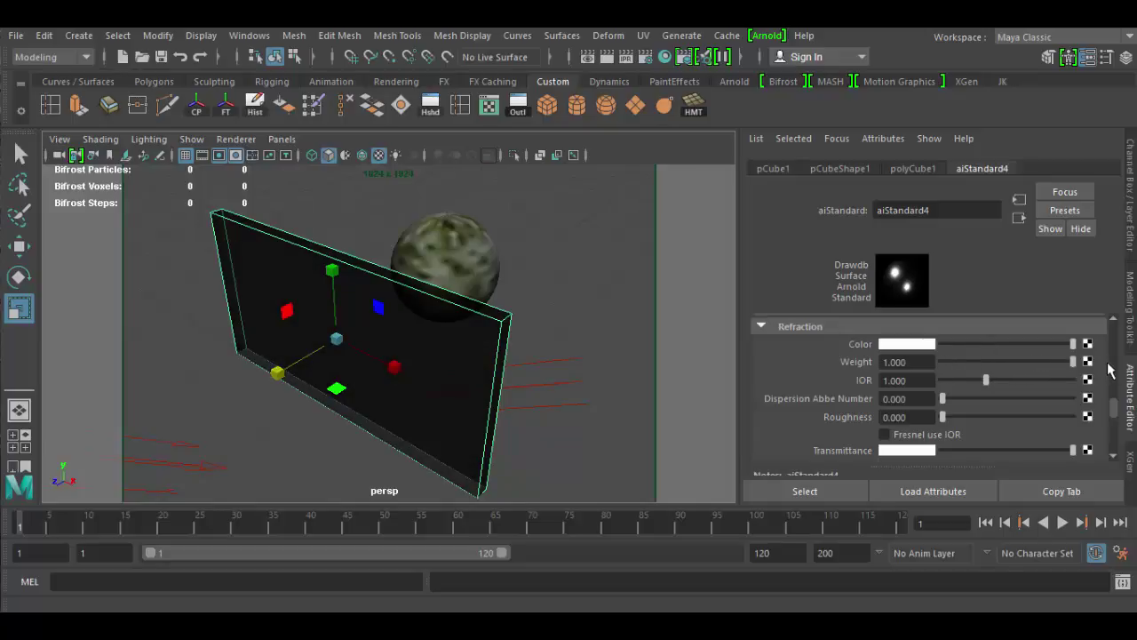
Step: Enable Fresnel use IOR in the panel shader's refraction settings and set the IOR to 1.5
{"action": "scroll", "coordinate": [791, 377], "scroll_direction": "down", "scroll_amount": 2}
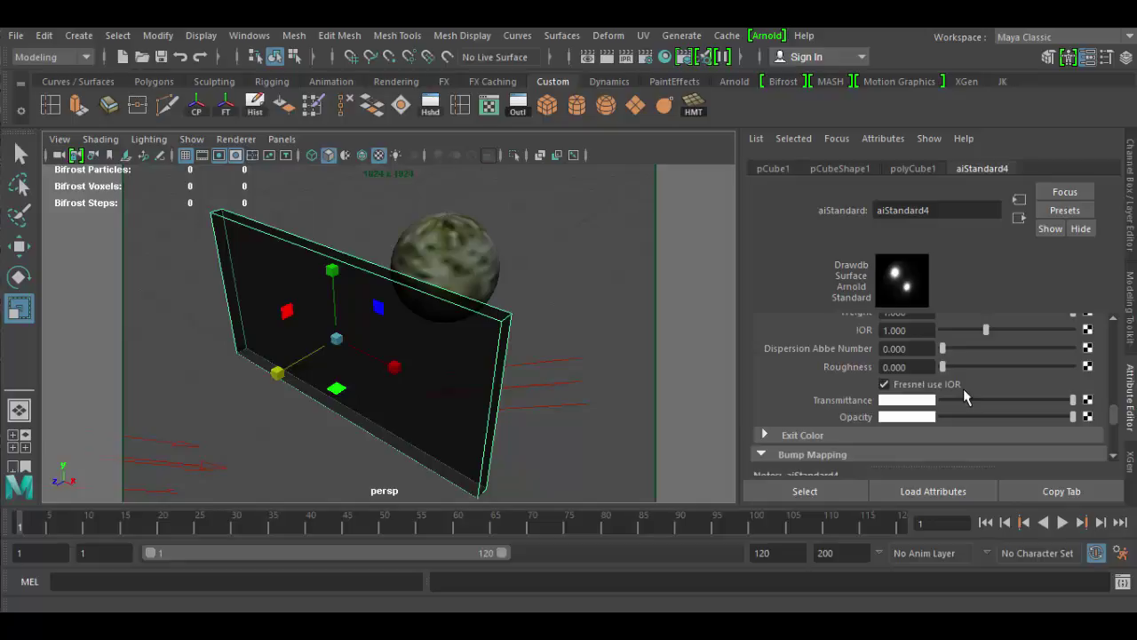
{"action": "scroll", "coordinate": [963, 397], "scroll_direction": "up", "scroll_amount": 3}
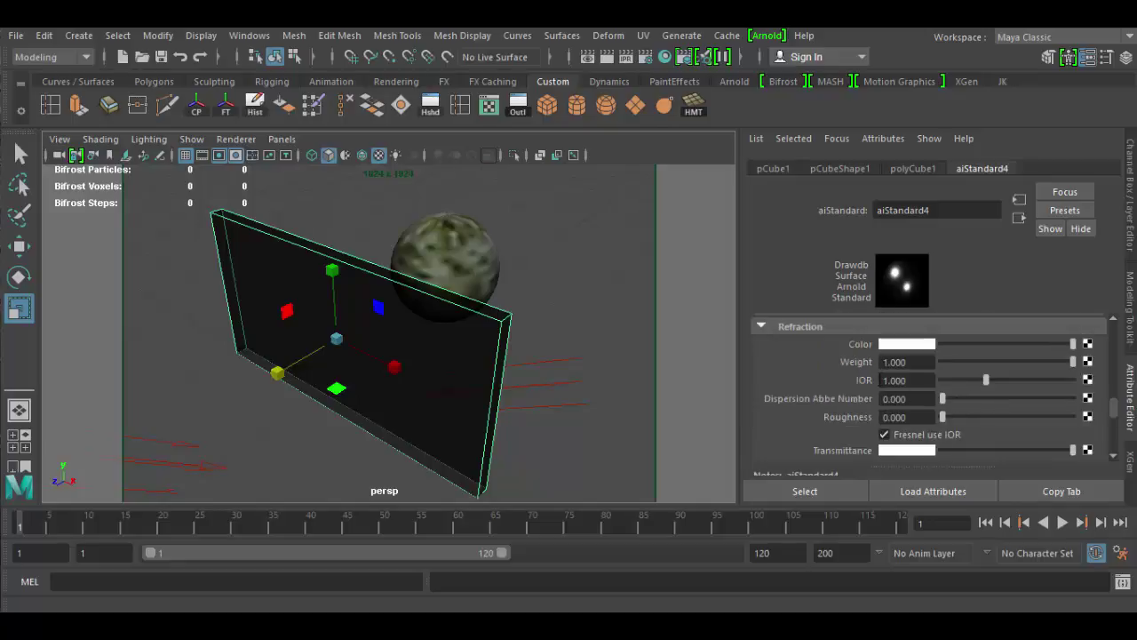
{"action": "left_click_drag", "start_coordinate": [917, 382], "coordinate": [864, 384]}
{"action": "type", "text": "1.5"}
{"action": "key", "text": "Tab"}
Step: Darken the refraction transmittance color of the panel's aiStandard4 shader to a light grey
{"action": "scroll", "coordinate": [963, 431], "scroll_direction": "down", "scroll_amount": 2}
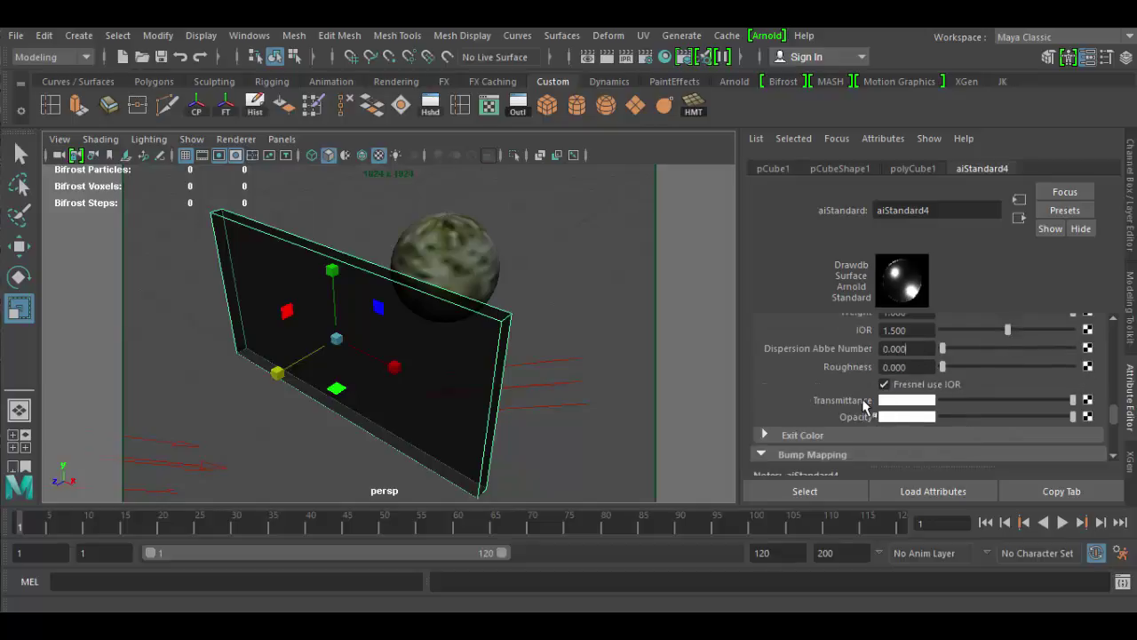
{"action": "mouse_move", "coordinate": [1041, 402]}
{"action": "left_mouse_down"}
{"action": "mouse_move", "coordinate": [1013, 405]}
{"action": "mouse_move", "coordinate": [1062, 405]}
{"action": "mouse_move", "coordinate": [991, 407]}
{"action": "mouse_move", "coordinate": [1042, 405]}
{"action": "left_mouse_up"}
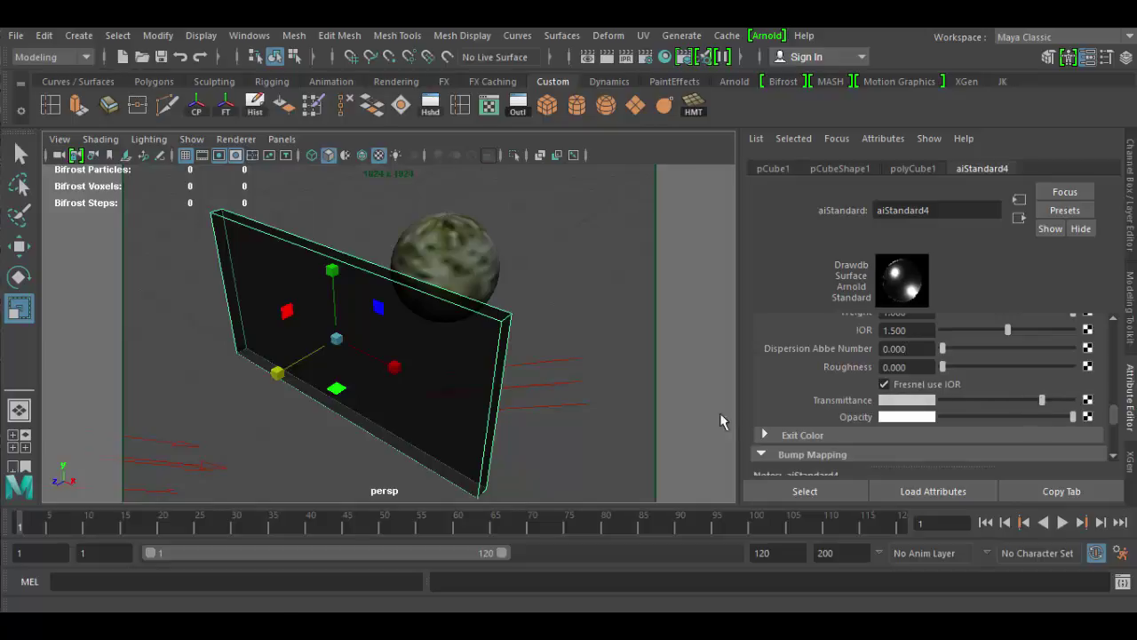
Step: Render the current frame with Arnold, inspect the glass panel in front of the sphere, and close the render view
{"action": "left_click", "coordinate": [607, 57]}
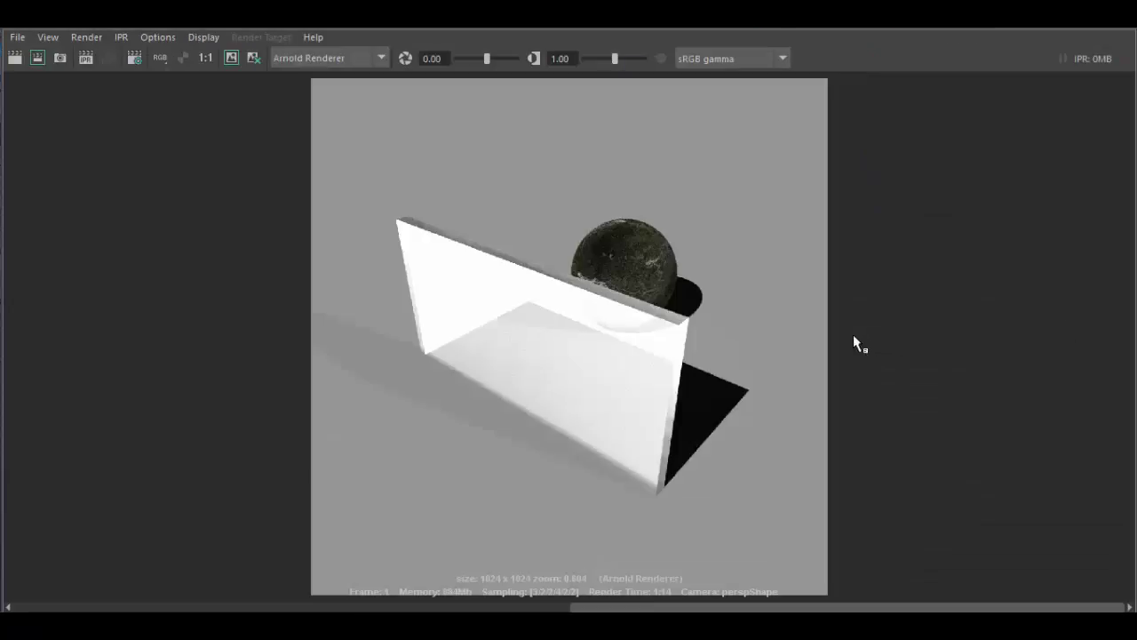
{"action": "scroll", "coordinate": [668, 330], "scroll_direction": "up", "scroll_amount": 2}
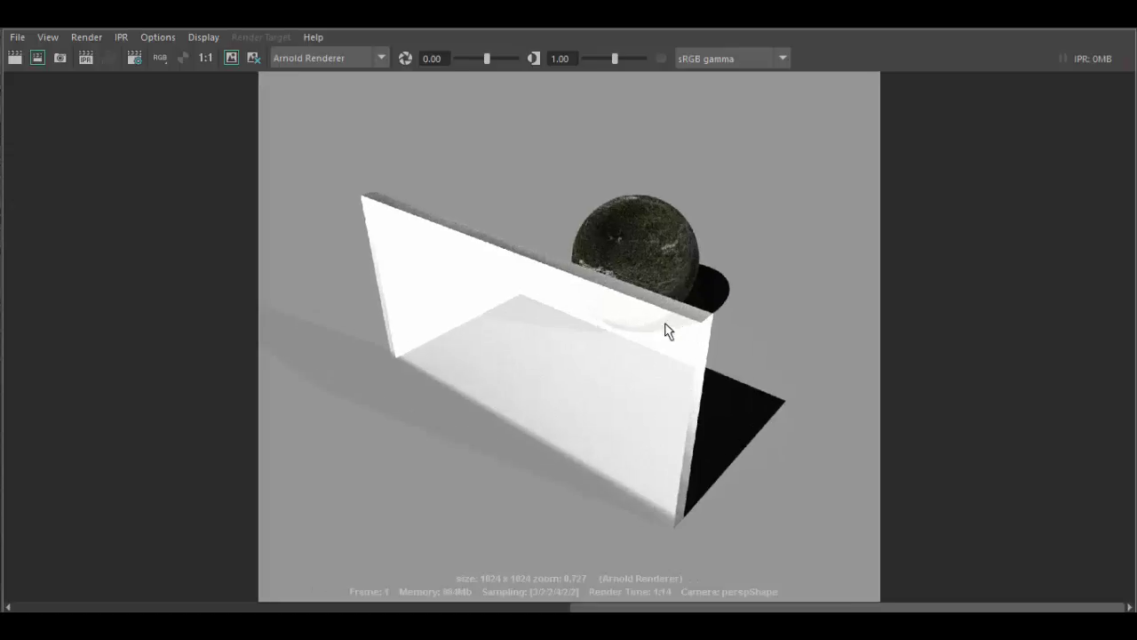
{"action": "scroll", "coordinate": [668, 331], "scroll_direction": "down", "scroll_amount": 1}
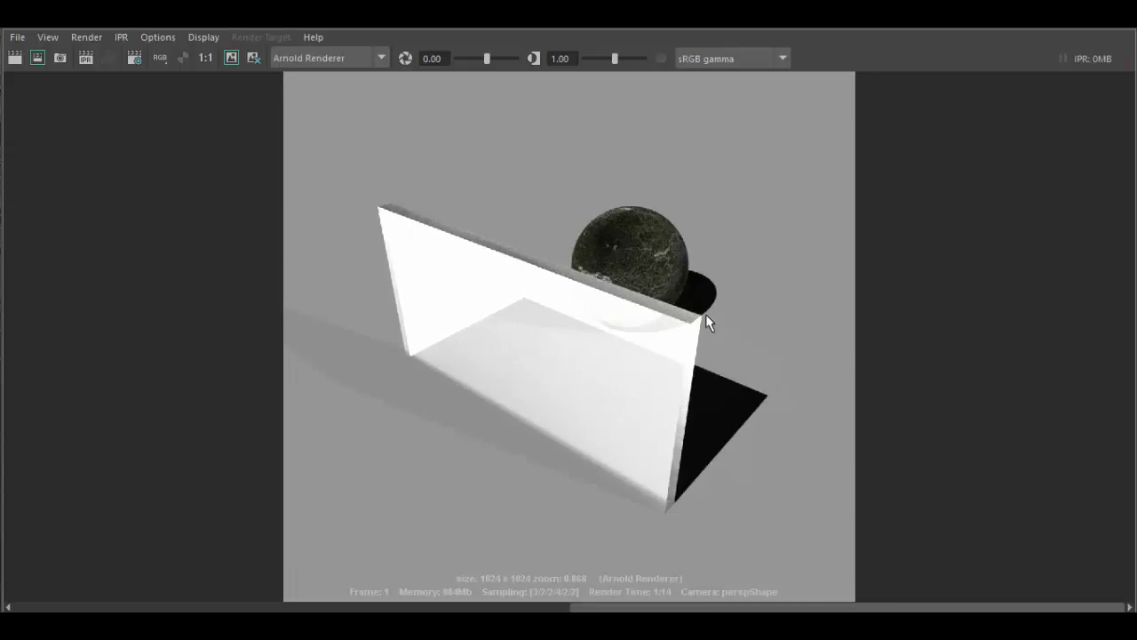
{"action": "scroll", "coordinate": [707, 315], "scroll_direction": "down", "scroll_amount": 1}
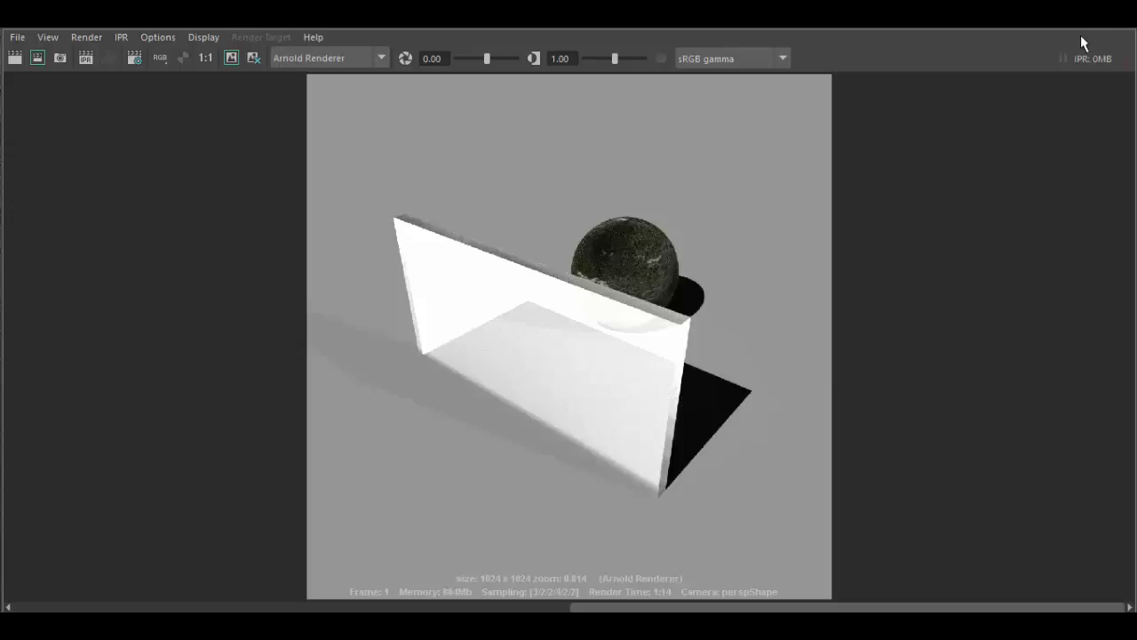
{"action": "left_click", "coordinate": [1046, 26]}
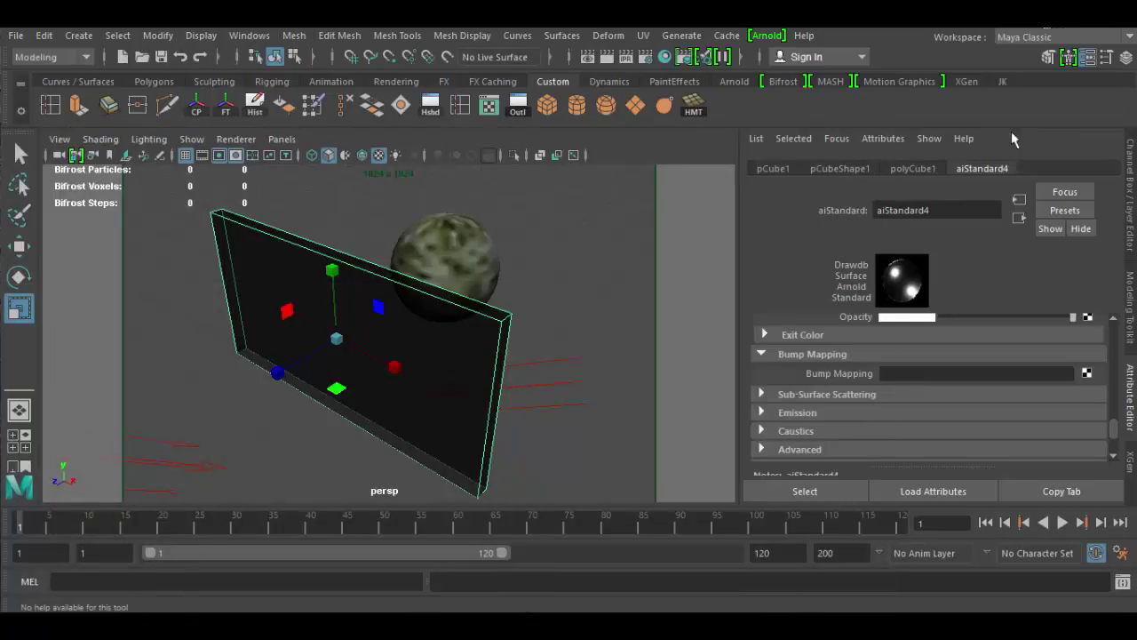
Step: Darken the refraction color of the panel's aiStandard4 shader from white to a medium grey
{"action": "scroll", "coordinate": [964, 381], "scroll_direction": "up", "scroll_amount": 10}
{"action": "scroll", "coordinate": [965, 381], "scroll_direction": "up", "scroll_amount": 10}
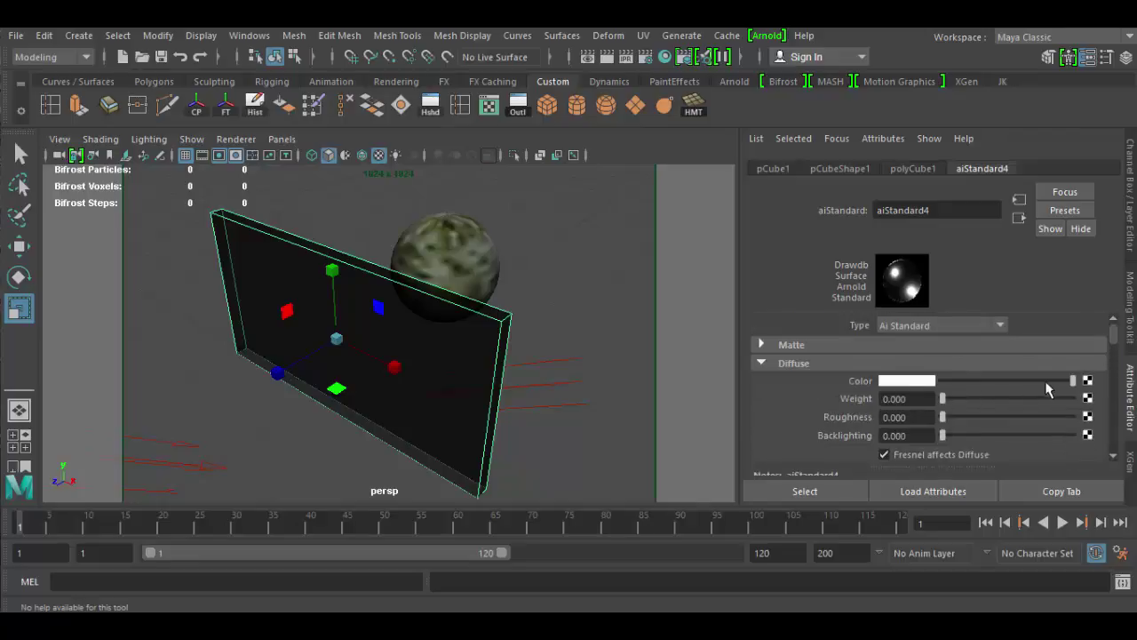
{"action": "scroll", "coordinate": [997, 394], "scroll_direction": "down", "scroll_amount": 3}
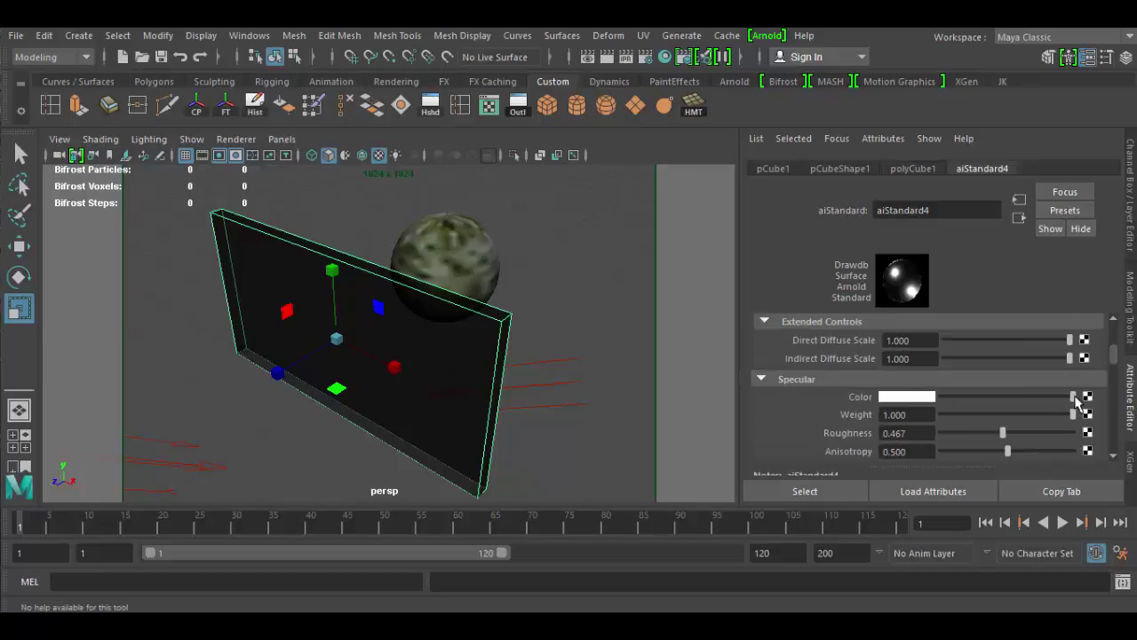
{"action": "scroll", "coordinate": [1005, 397], "scroll_direction": "down", "scroll_amount": 5}
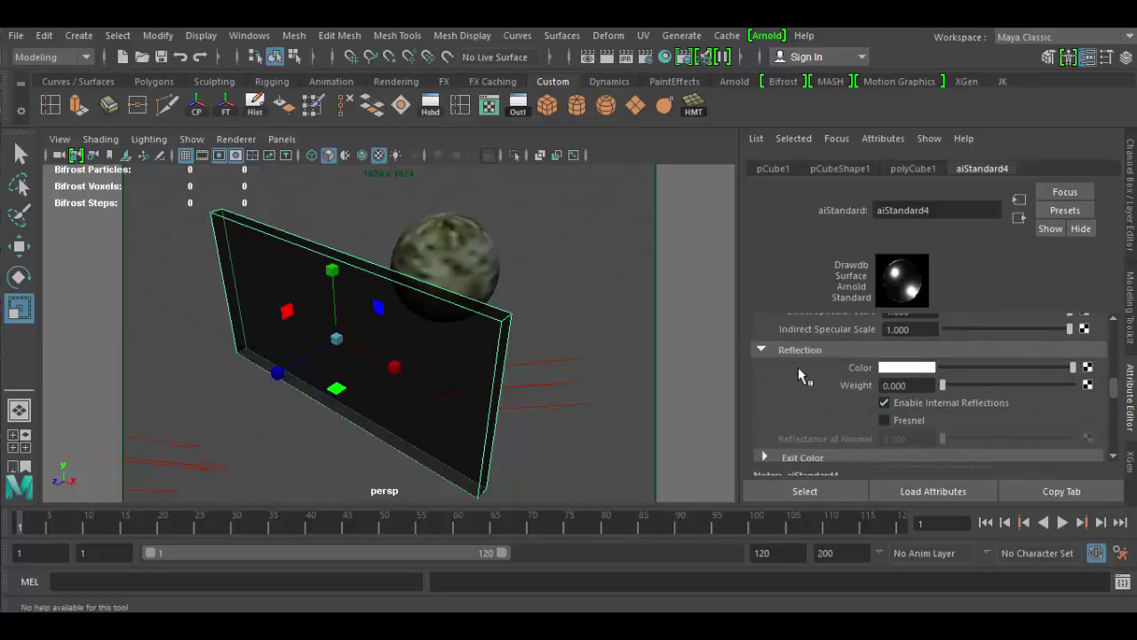
{"action": "scroll", "coordinate": [950, 374], "scroll_direction": "down", "scroll_amount": 3}
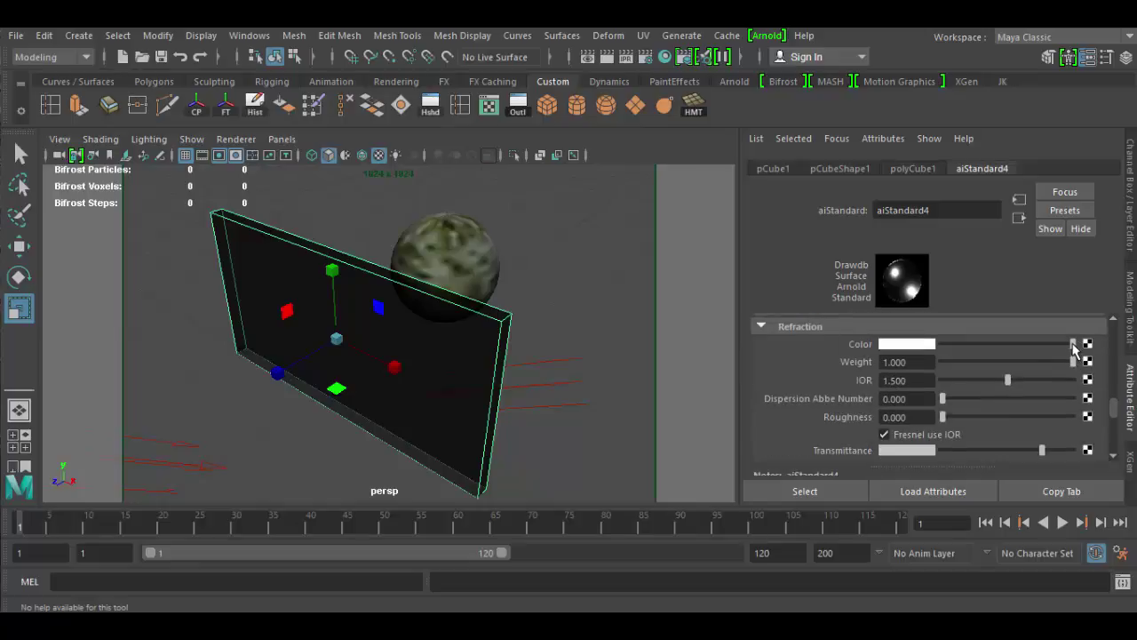
{"action": "left_click_drag", "start_coordinate": [1073, 344], "coordinate": [1015, 344]}
Step: Darken the specular color of the panel's aiStandard4 shader from white to a light grey
{"action": "scroll", "coordinate": [869, 374], "scroll_direction": "up", "scroll_amount": 2}
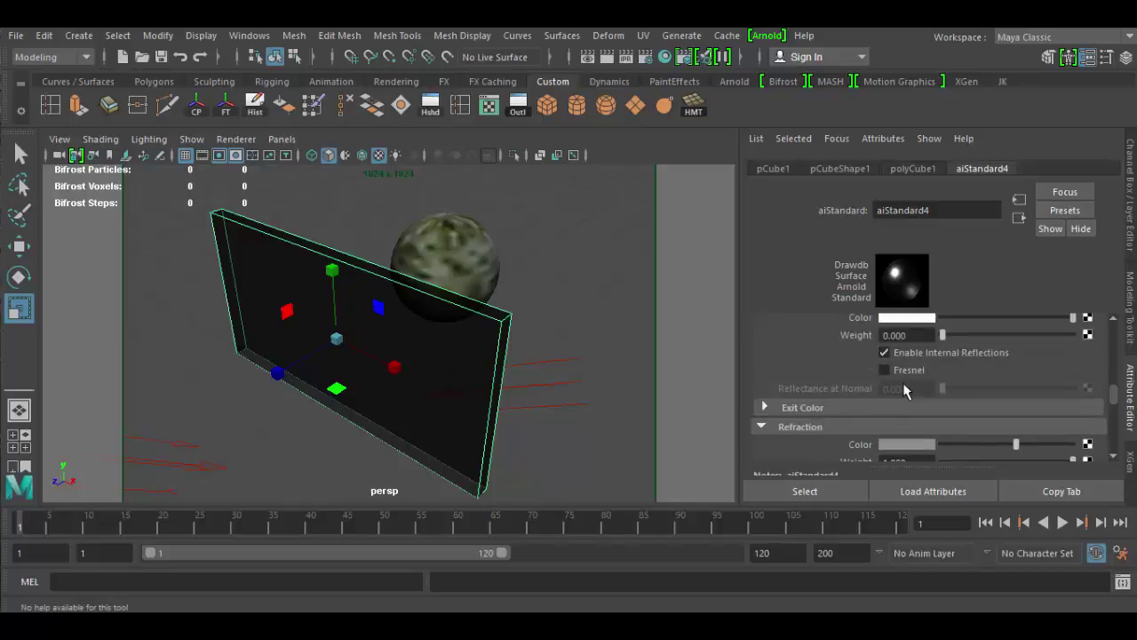
{"action": "scroll", "coordinate": [904, 390], "scroll_direction": "up", "scroll_amount": 3}
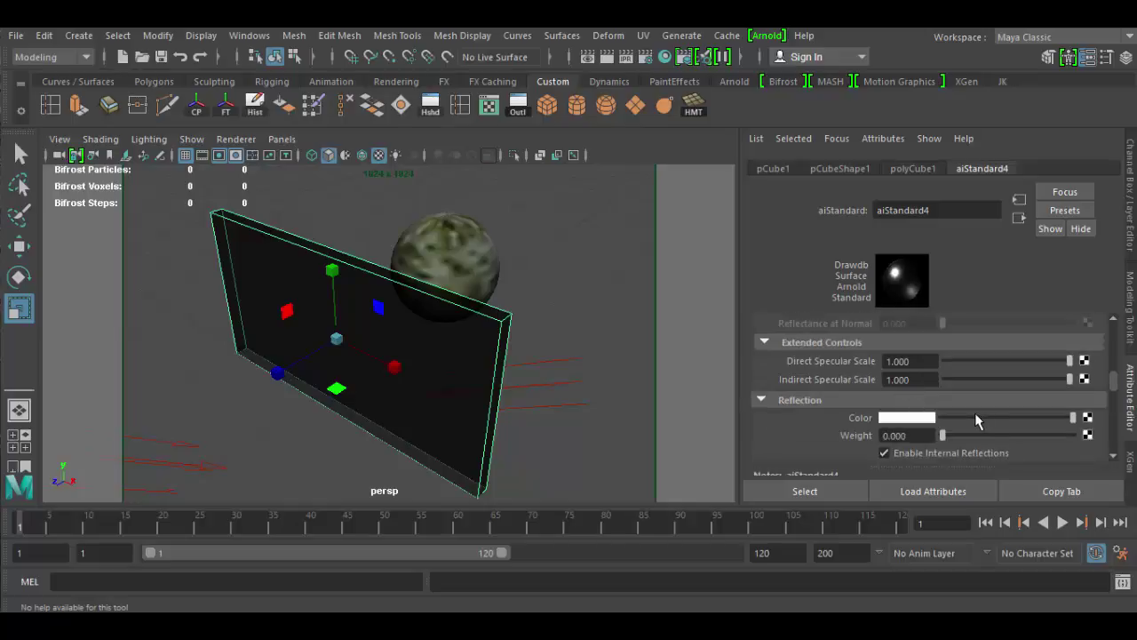
{"action": "scroll", "coordinate": [968, 408], "scroll_direction": "up", "scroll_amount": 4}
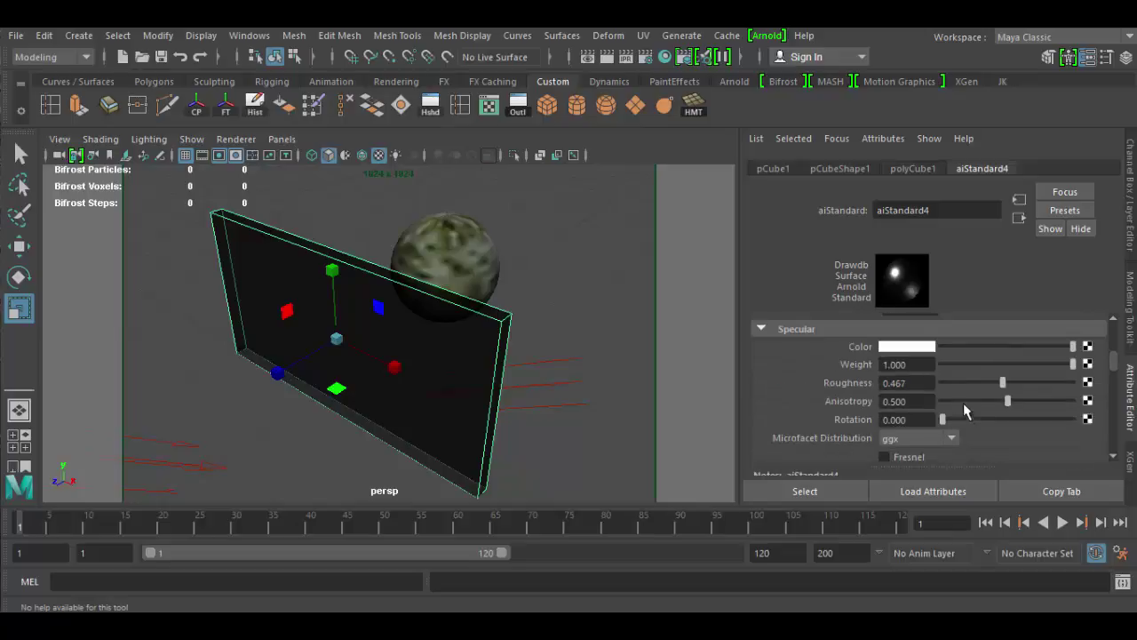
{"action": "left_click_drag", "start_coordinate": [1072, 346], "coordinate": [1042, 348]}
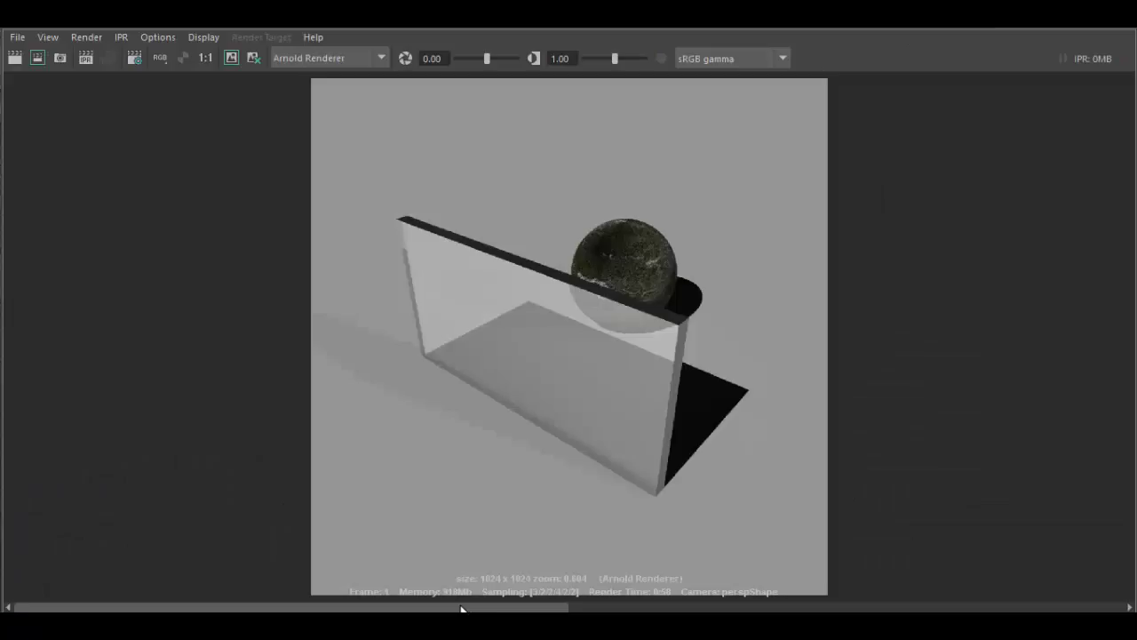
Step: Compare the new render of the glass panel with the previously kept render image
{"action": "left_click_drag", "start_coordinate": [443, 608], "coordinate": [1082, 610]}
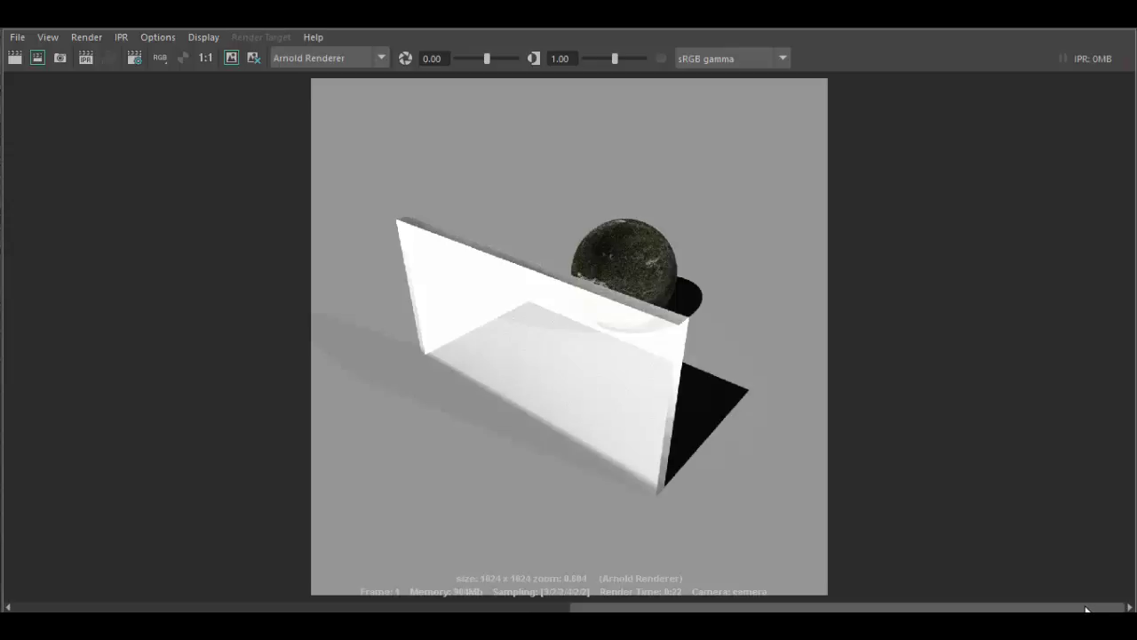
{"action": "left_click_drag", "start_coordinate": [1085, 609], "coordinate": [454, 608]}
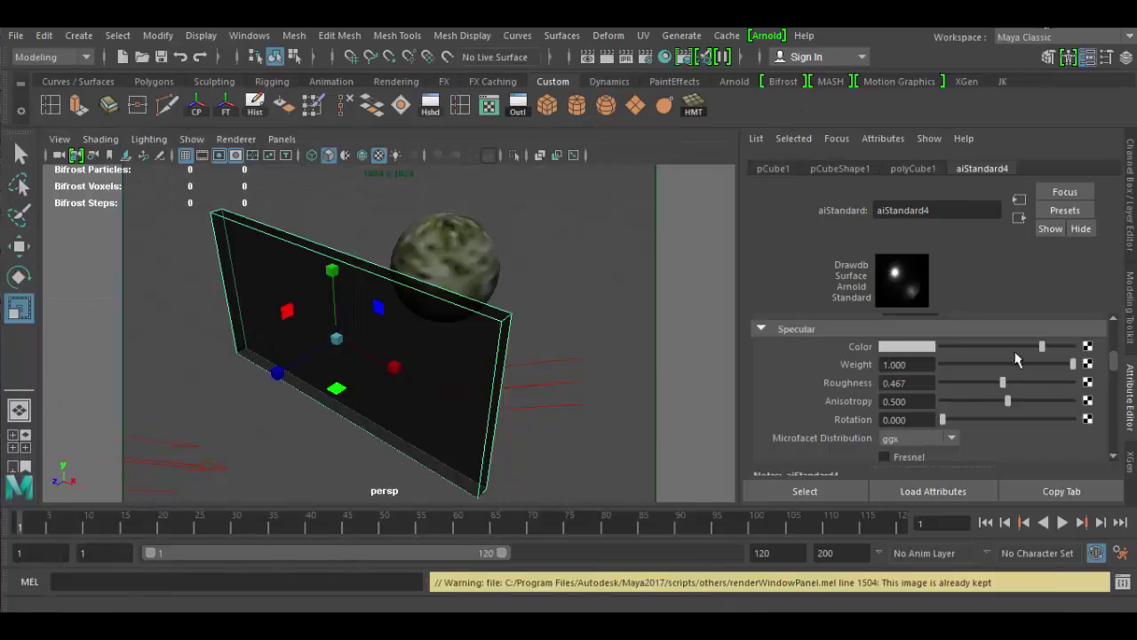
Step: Fine-tune the panel shader's refraction color to a very slightly darker grey
{"action": "scroll", "coordinate": [1018, 359], "scroll_direction": "up", "scroll_amount": 2}
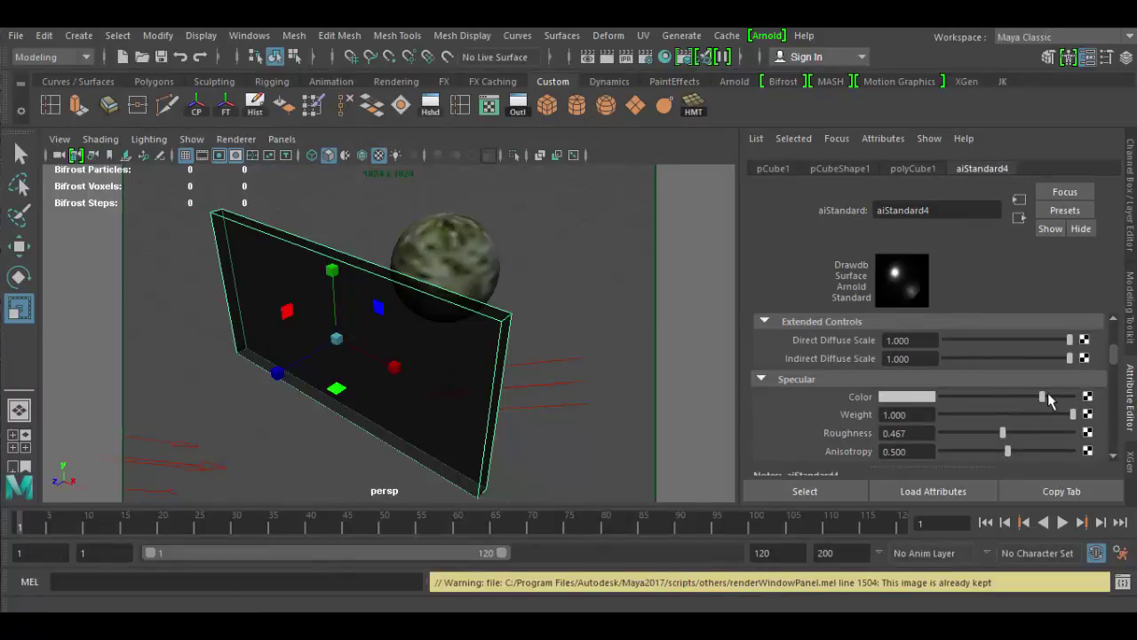
{"action": "scroll", "coordinate": [989, 413], "scroll_direction": "down", "scroll_amount": 4}
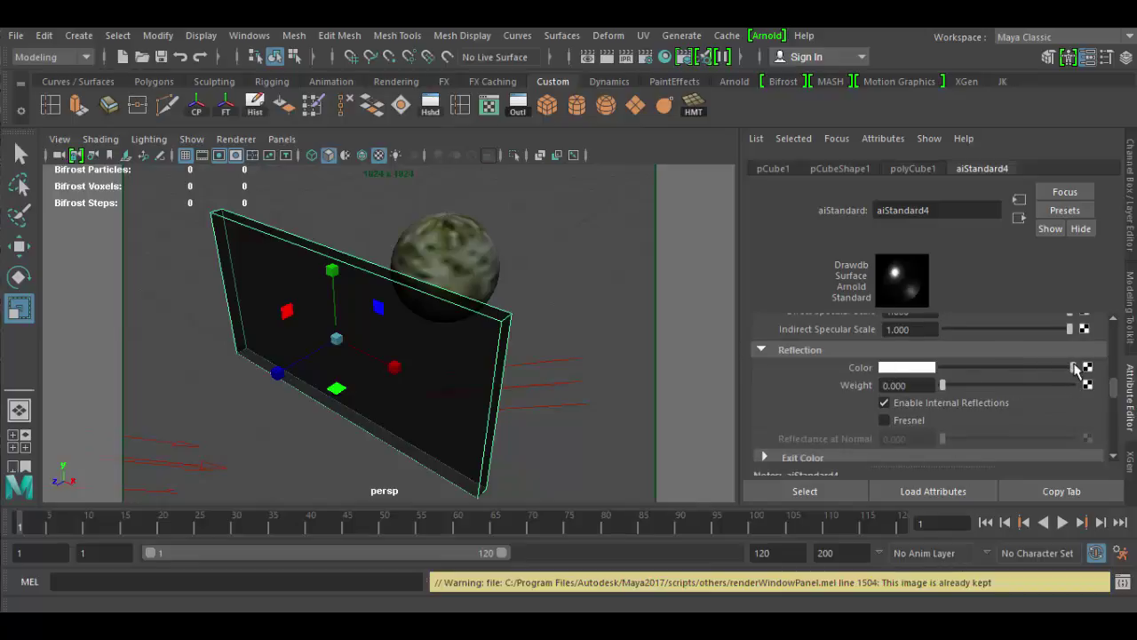
{"action": "scroll", "coordinate": [1026, 407], "scroll_direction": "down", "scroll_amount": 3}
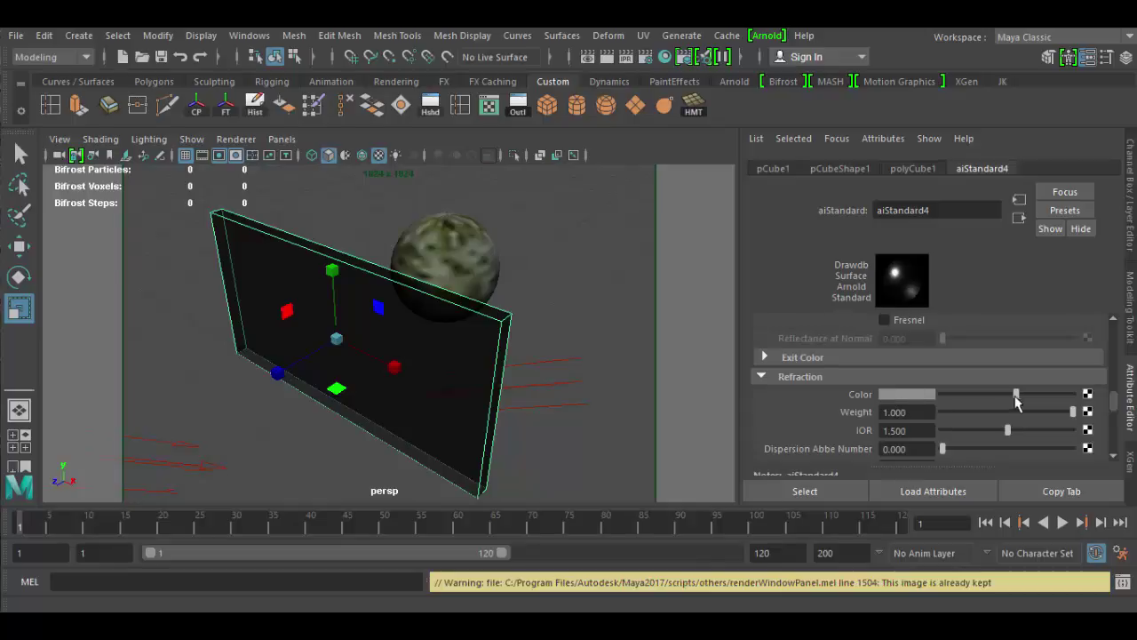
{"action": "mouse_move", "coordinate": [1019, 391]}
{"action": "left_mouse_down"}
{"action": "mouse_move", "coordinate": [1061, 394]}
{"action": "mouse_move", "coordinate": [1015, 399]}
{"action": "left_mouse_up"}
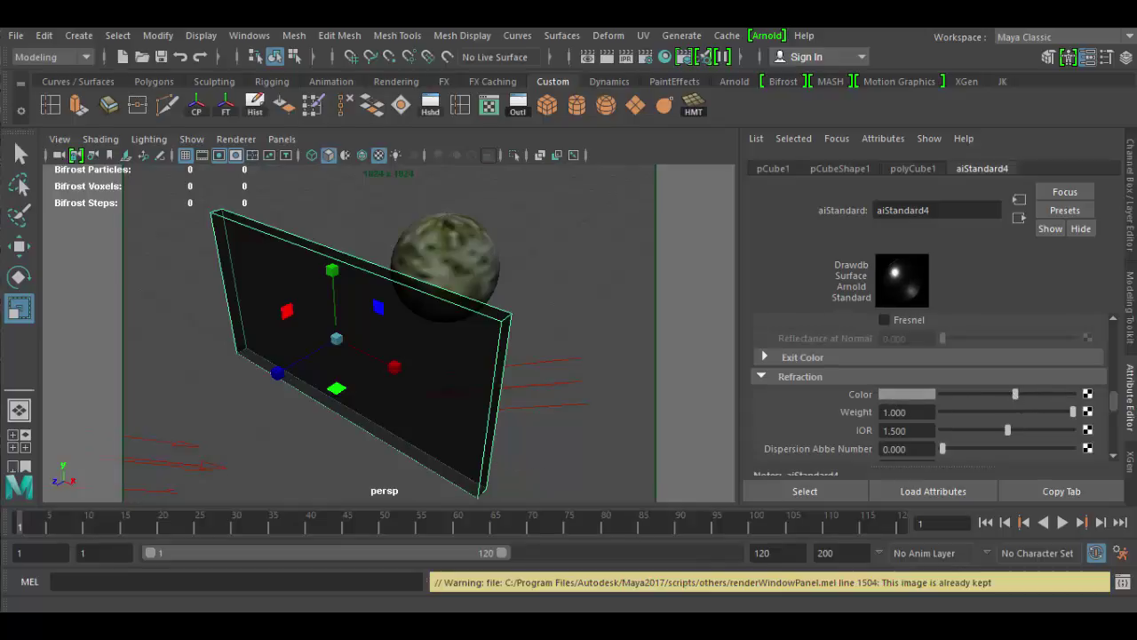